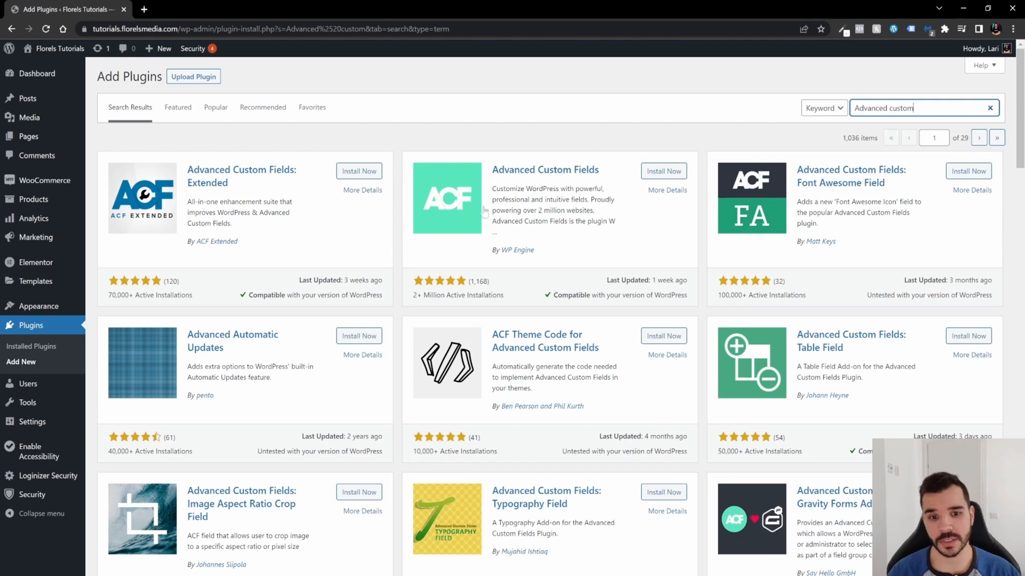
Install and activate the Advanced Custom Fields plugin by WP Engine.
{"action": "left_click", "coordinate": [654, 173]}
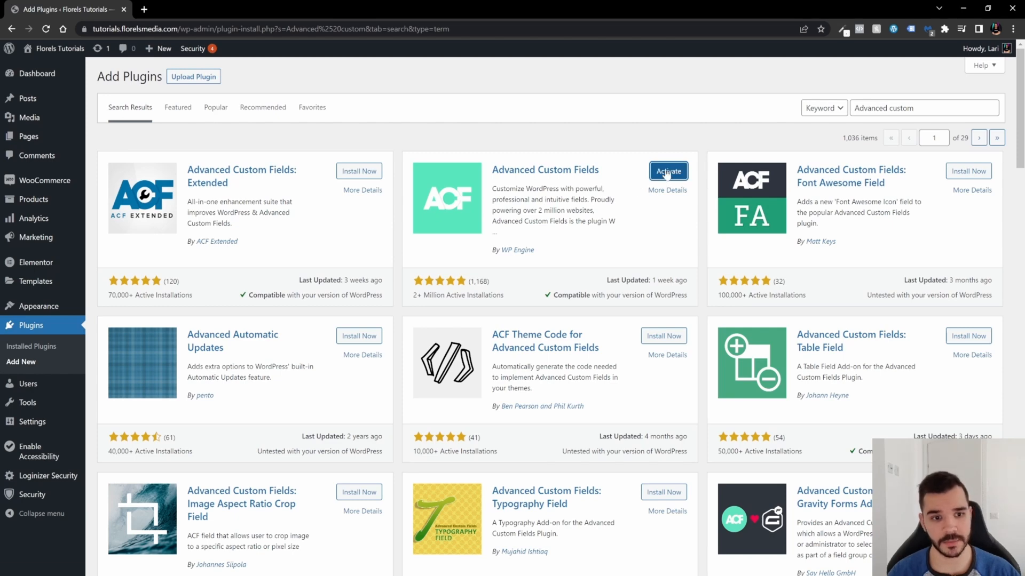
{"action": "left_click", "coordinate": [665, 173]}
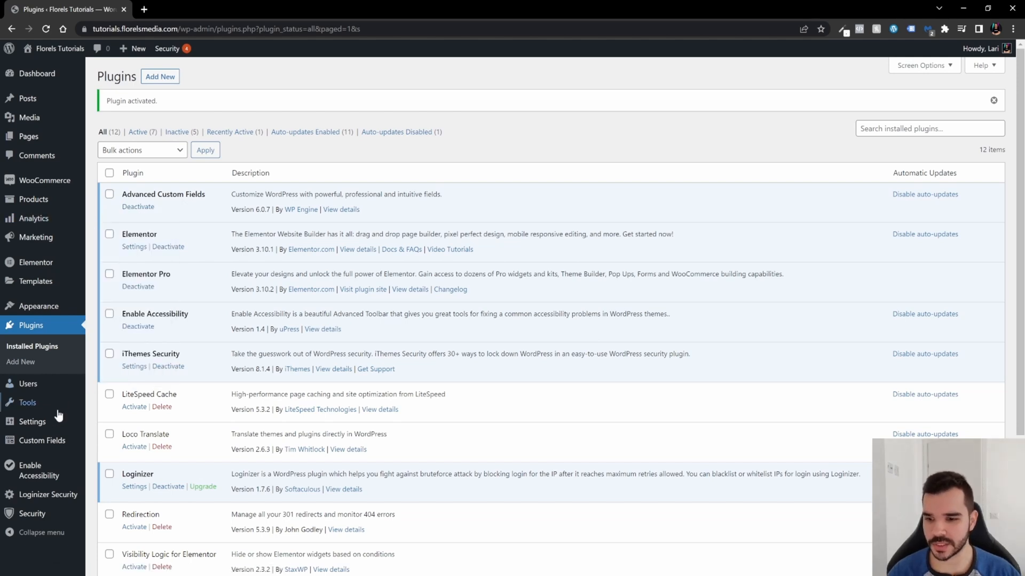
Go to the custom field groups and start a new field group.
{"action": "mouse_move", "coordinate": [43, 443]}
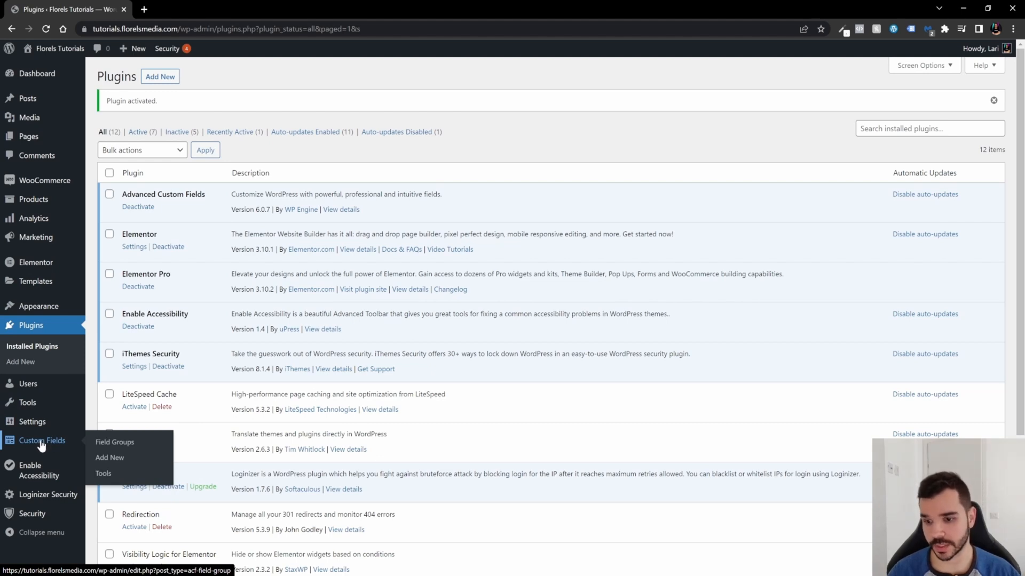
{"action": "left_click", "coordinate": [43, 442]}
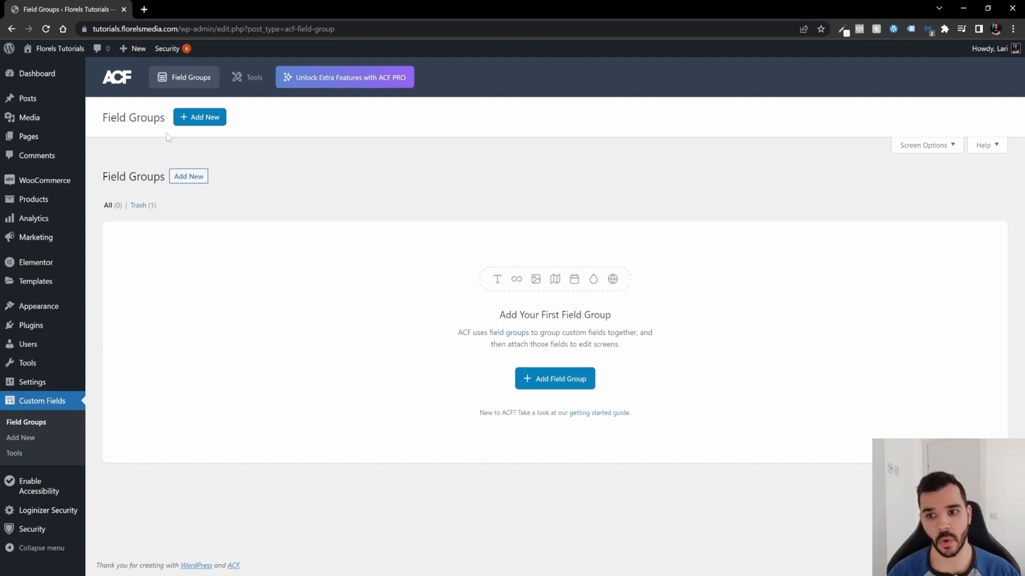
{"action": "left_click_drag", "start_coordinate": [117, 117], "coordinate": [165, 118]}
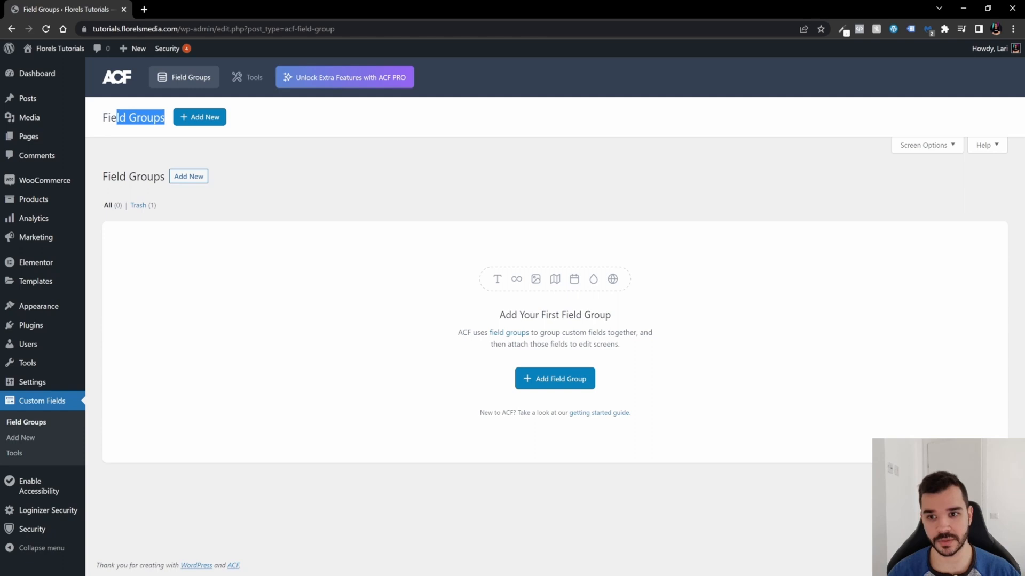
{"action": "left_click", "coordinate": [209, 118]}
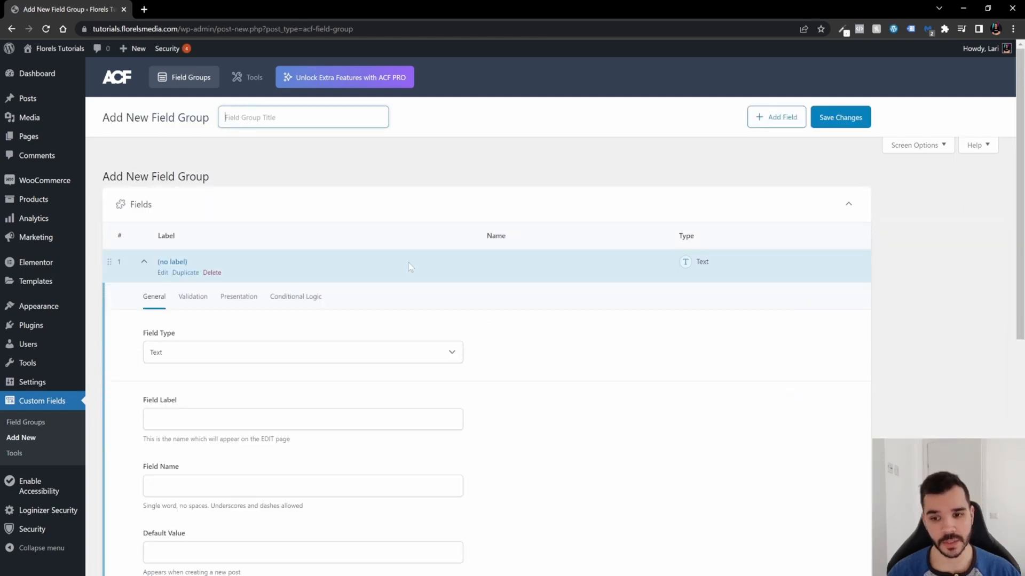
Look through the available field types and choose Text as the first field's type.
{"action": "scroll", "coordinate": [483, 261], "scroll_direction": "down", "scroll_amount": 1}
{"action": "scroll", "coordinate": [531, 281], "scroll_direction": "down", "scroll_amount": 1}
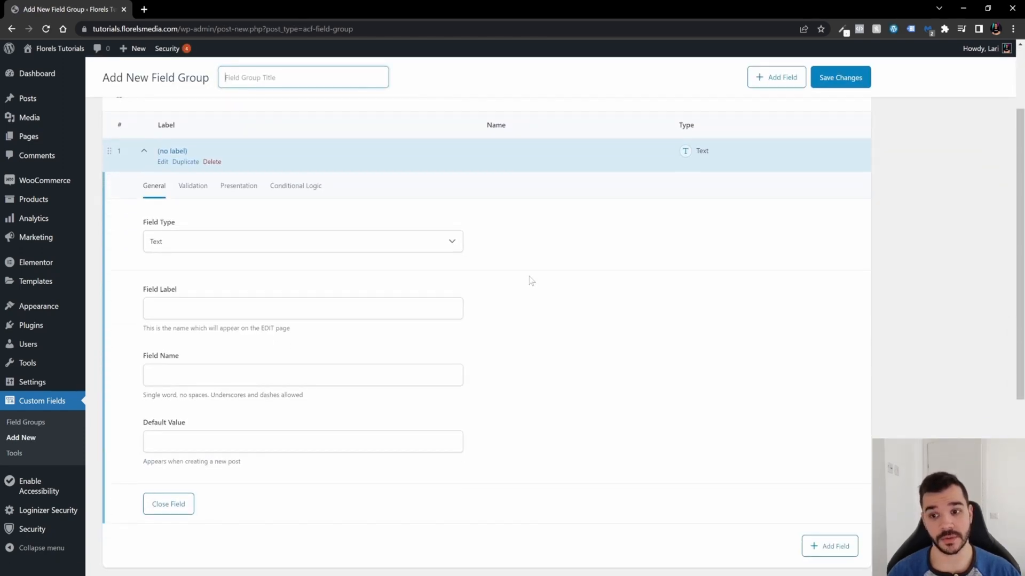
{"action": "scroll", "coordinate": [531, 282], "scroll_direction": "up", "scroll_amount": 1}
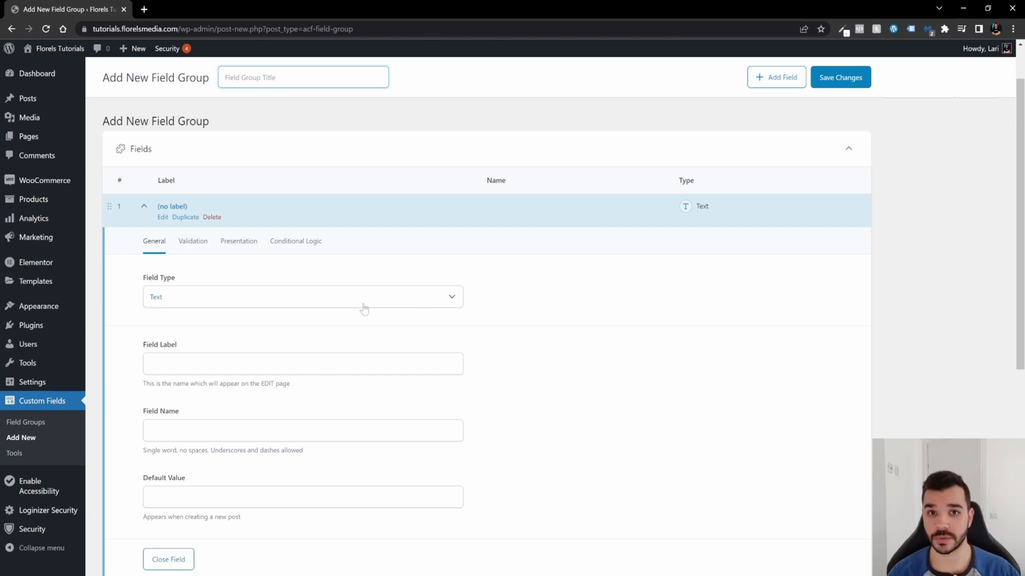
{"action": "left_click", "coordinate": [215, 304]}
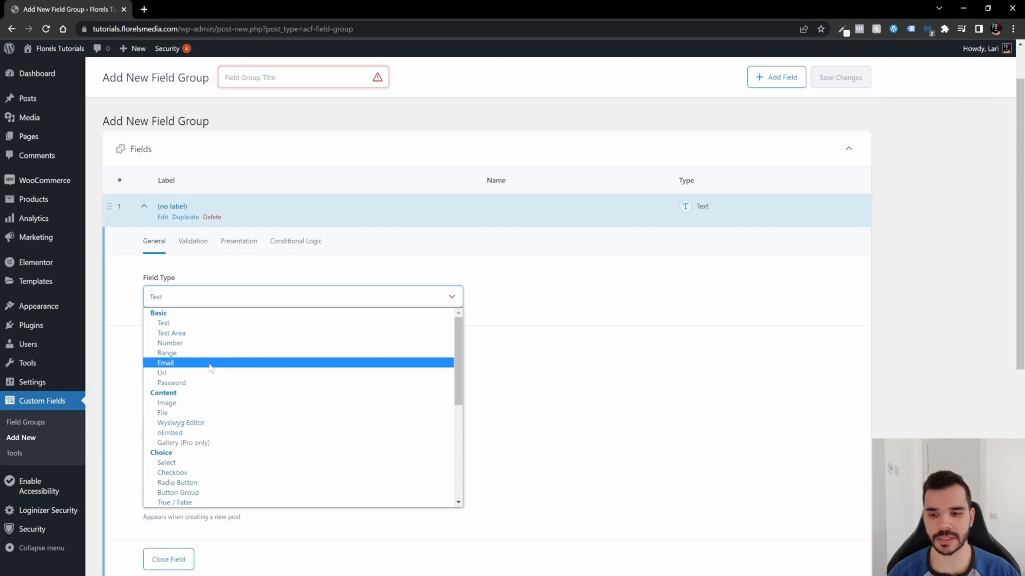
{"action": "scroll", "coordinate": [225, 363], "scroll_direction": "down", "scroll_amount": 3}
{"action": "scroll", "coordinate": [240, 361], "scroll_direction": "up", "scroll_amount": 3}
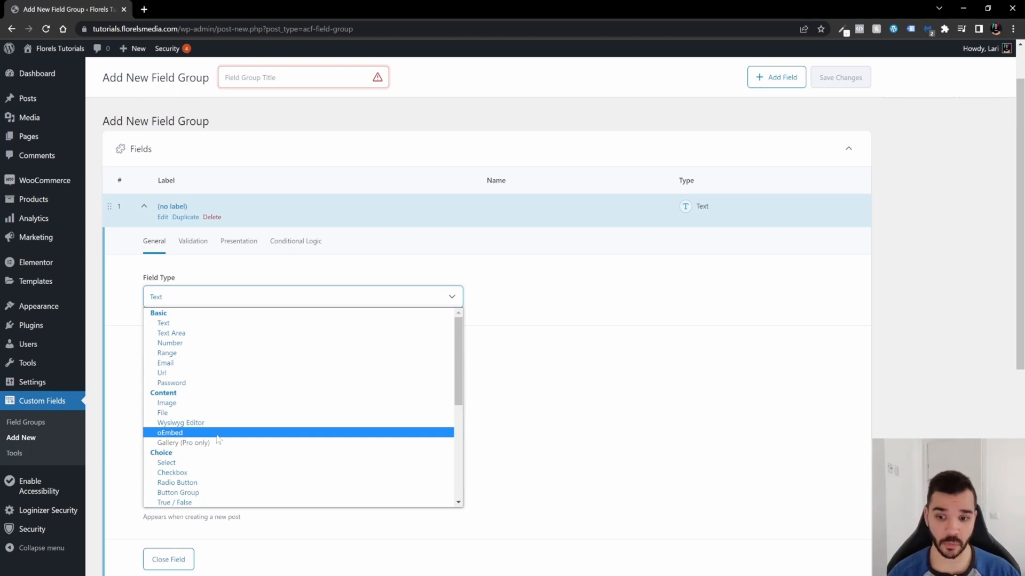
{"action": "scroll", "coordinate": [218, 438], "scroll_direction": "down", "scroll_amount": 2}
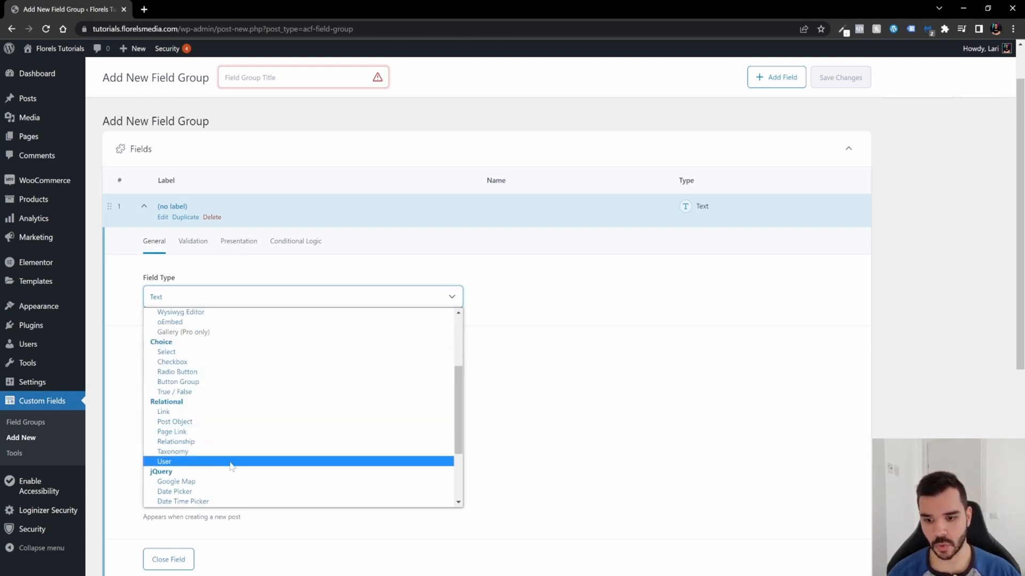
{"action": "scroll", "coordinate": [231, 466], "scroll_direction": "down", "scroll_amount": 2}
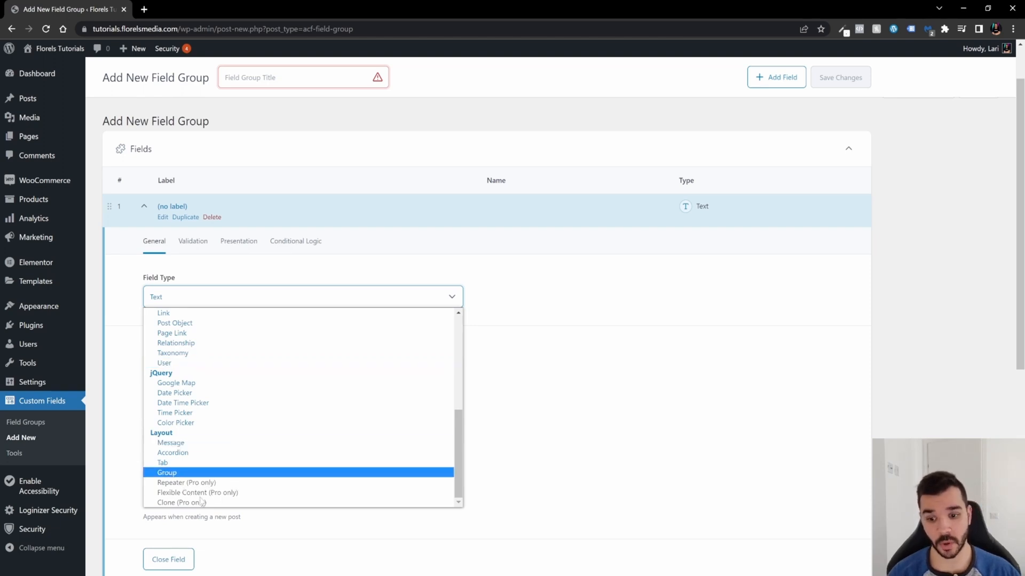
{"action": "scroll", "coordinate": [237, 422], "scroll_direction": "up", "scroll_amount": 4}
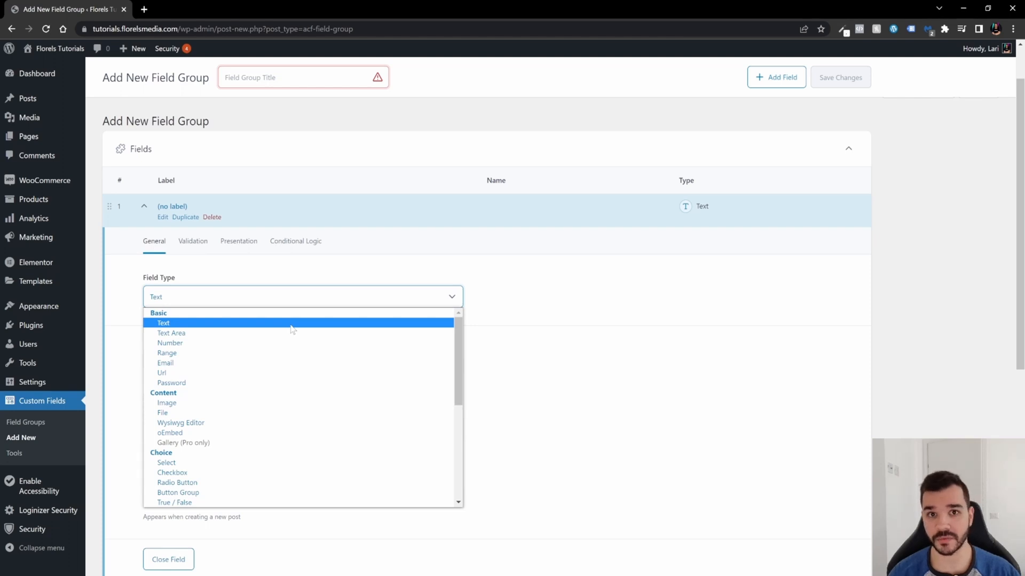
{"action": "left_click", "coordinate": [216, 324]}
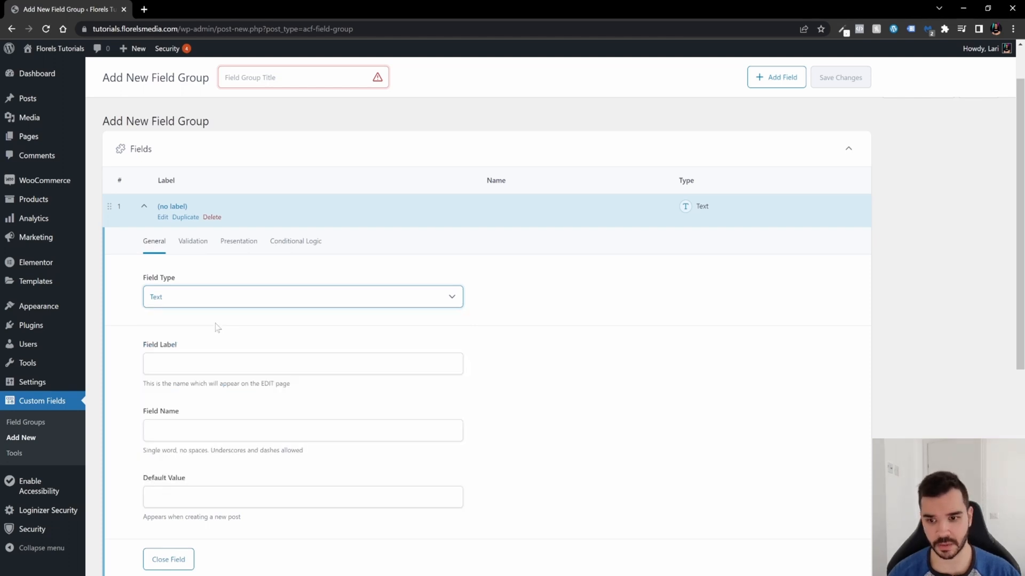
Title the field group "Additional Title for Product Page".
{"action": "left_click", "coordinate": [249, 77]}
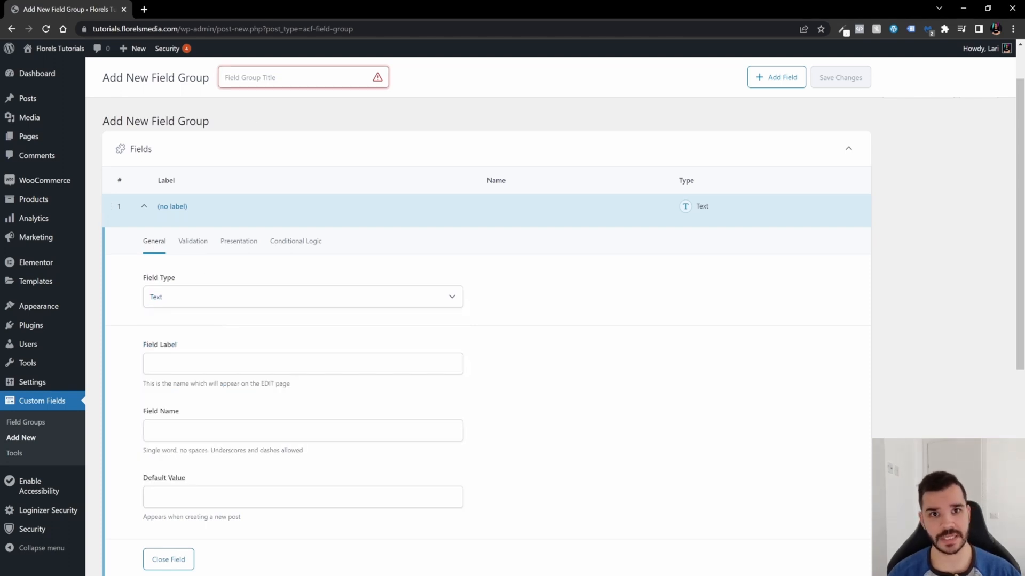
{"action": "type", "text": "Add"}
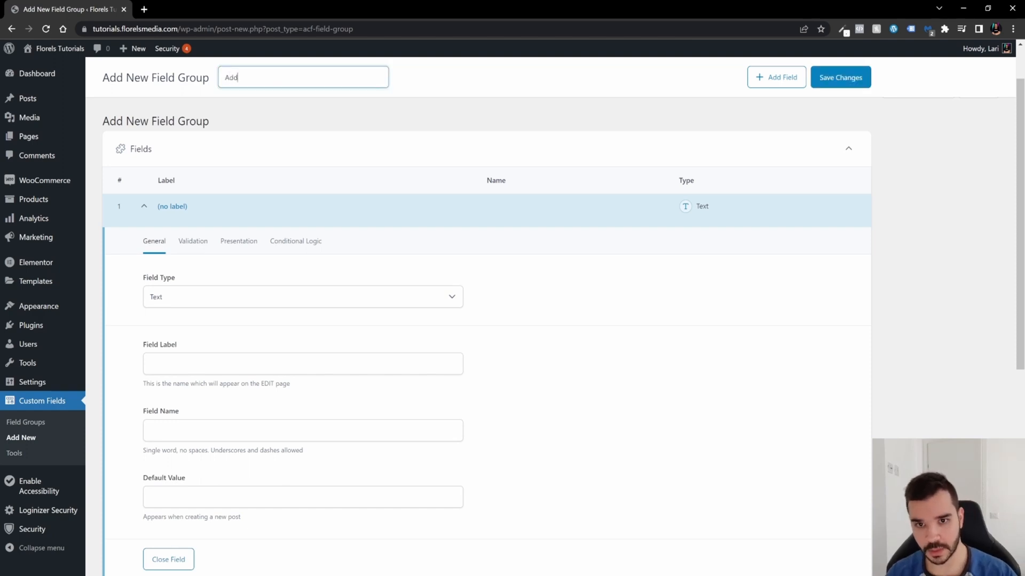
{"action": "type", "text": "itional"}
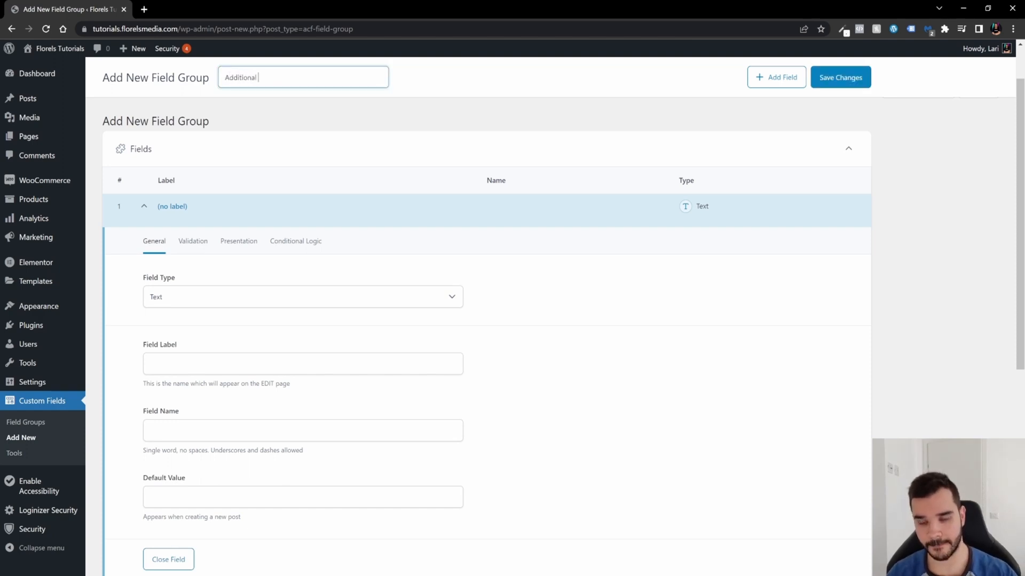
{"action": "type", "text": " Titl"}
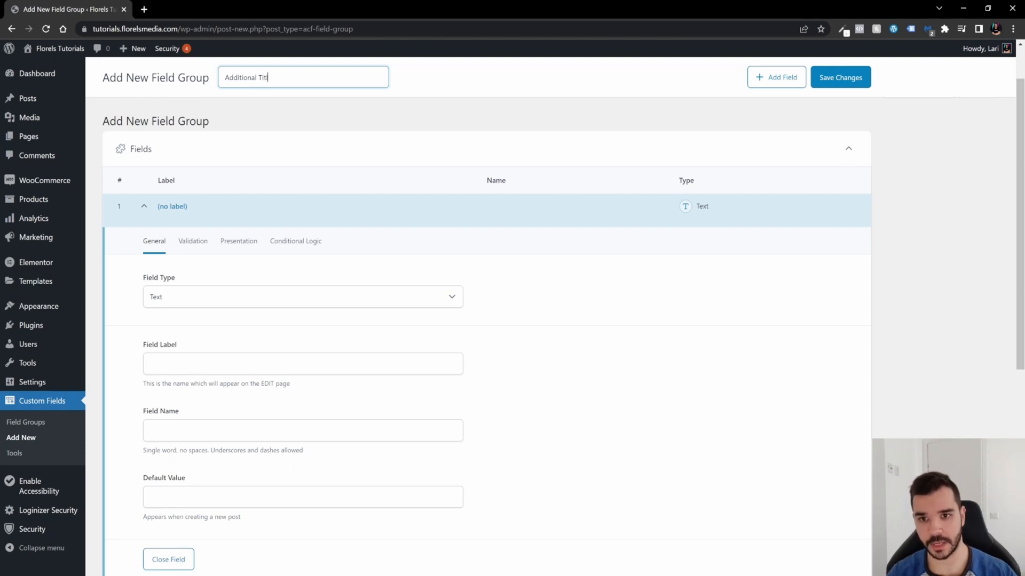
{"action": "type", "text": "e f"}
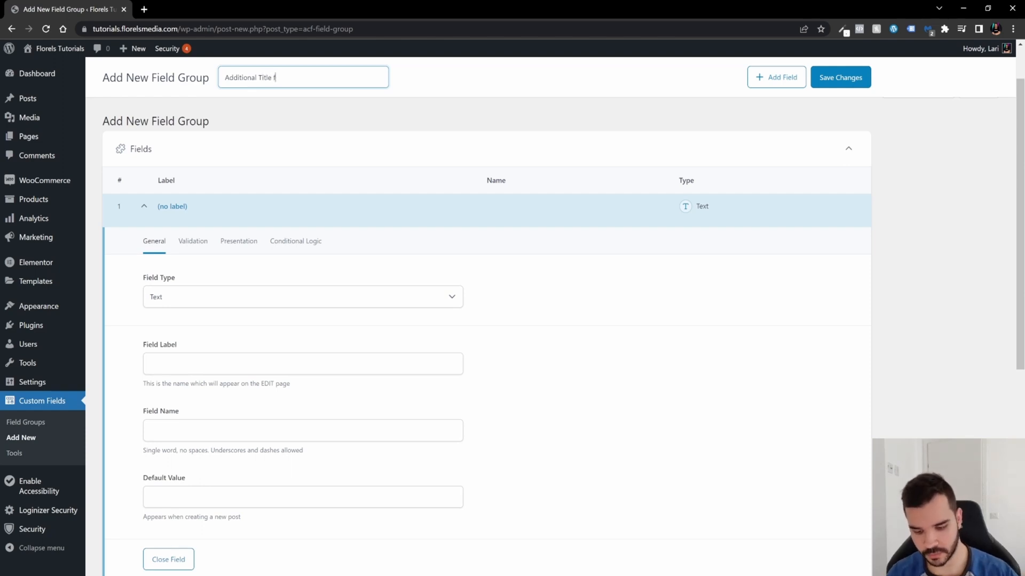
{"action": "type", "text": "or Product Page"}
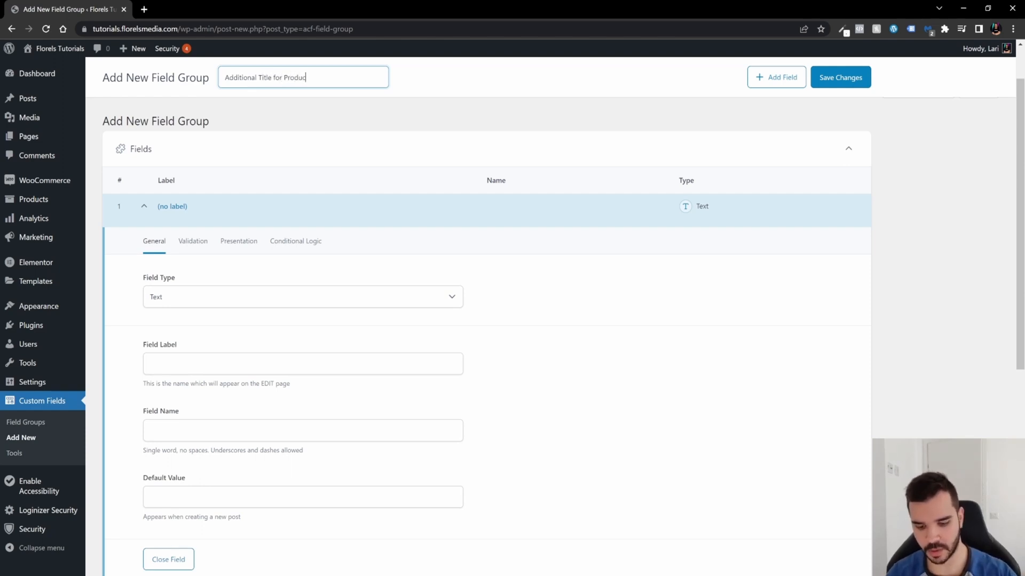
{"action": "left_click", "coordinate": [368, 119]}
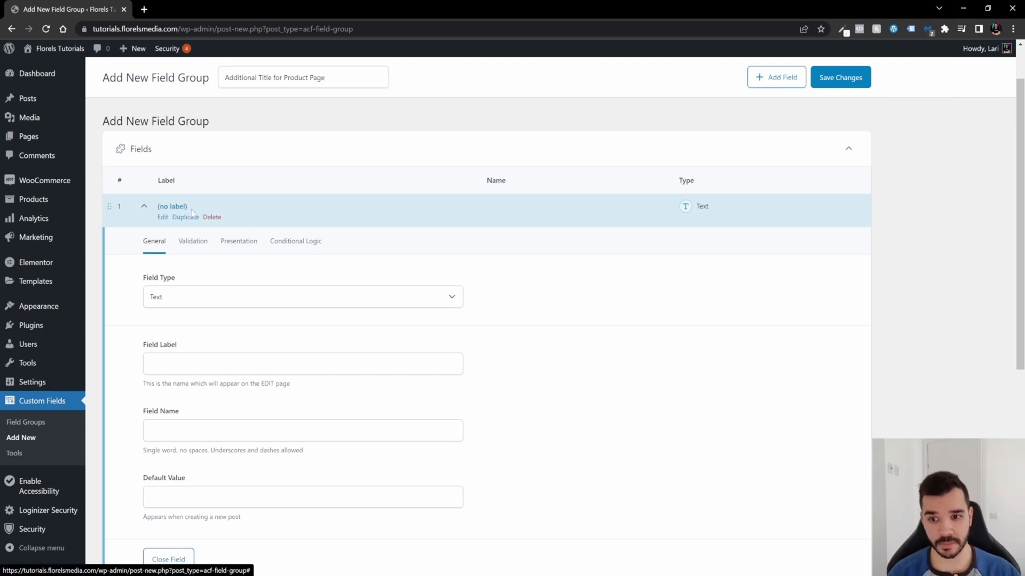
Label the text field "Additional Information" and let its field name fill in automatically.
{"action": "left_click", "coordinate": [320, 364]}
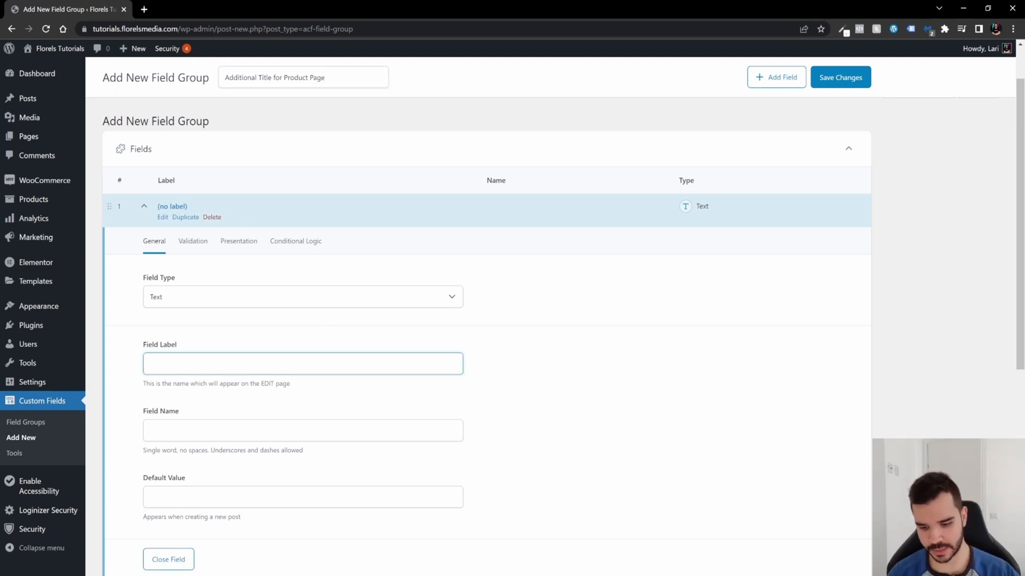
{"action": "type", "text": "Additio"}
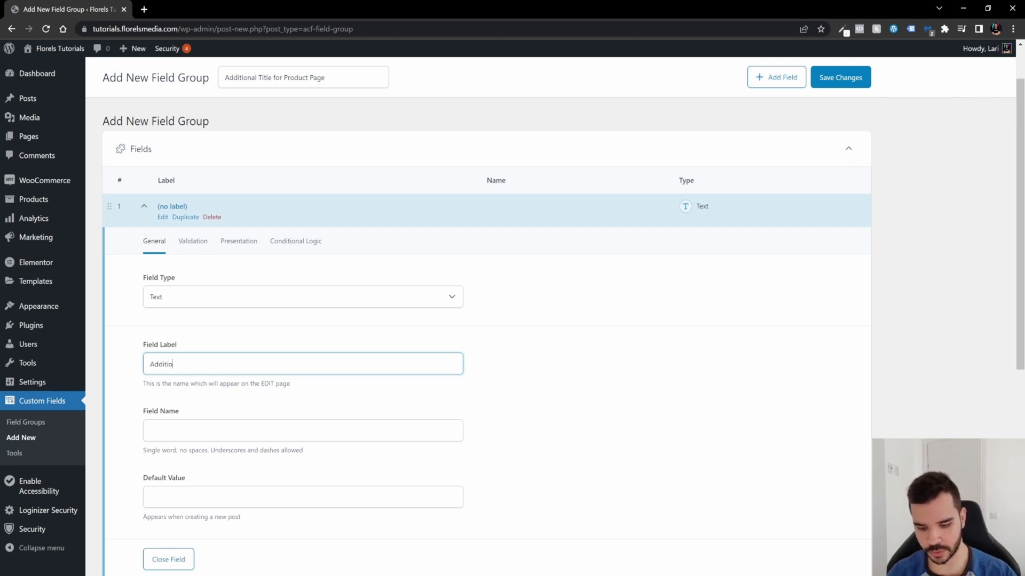
{"action": "type", "text": "nal In"}
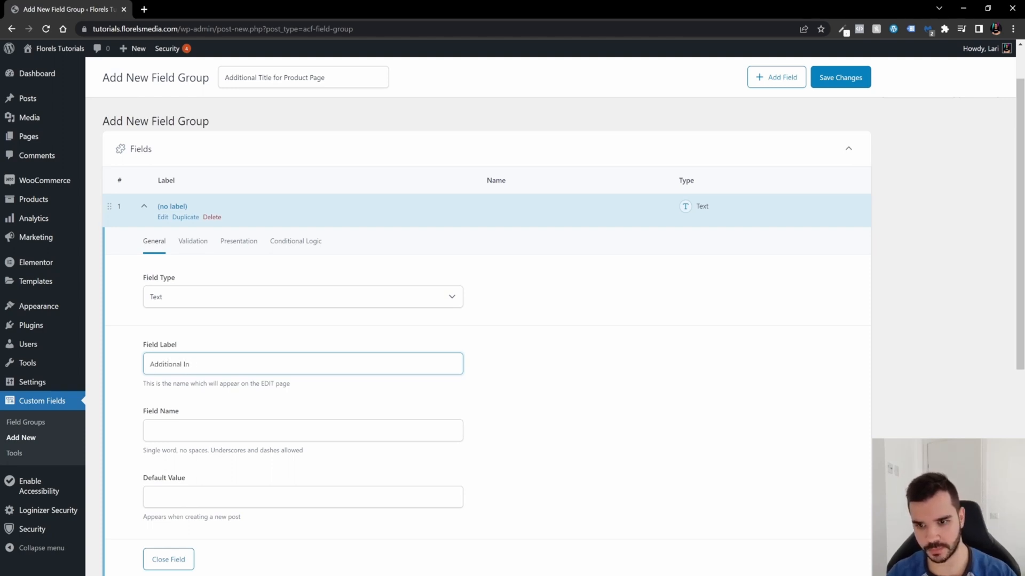
{"action": "type", "text": "nform"}
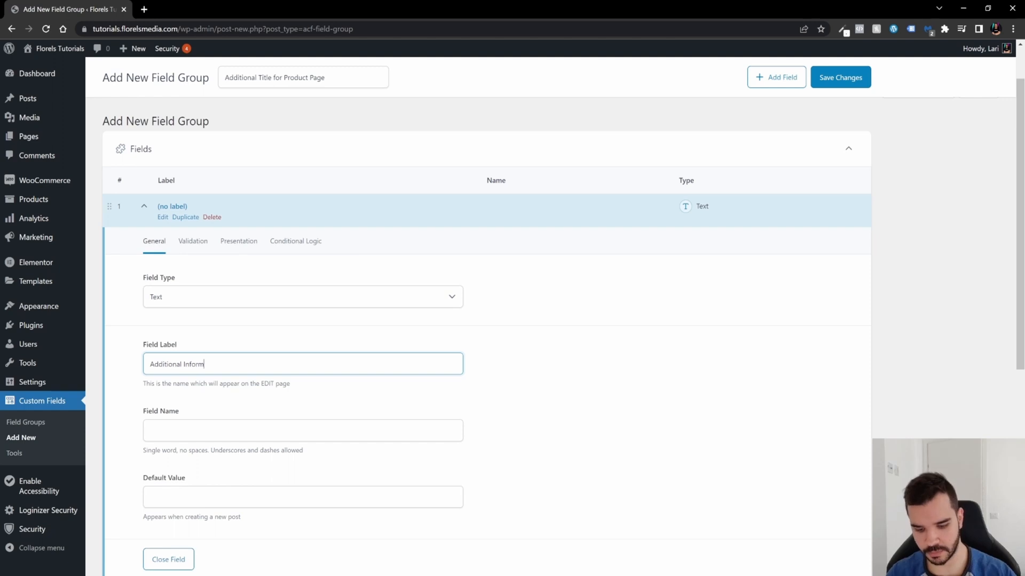
{"action": "type", "text": "ation"}
{"action": "scroll", "coordinate": [256, 352], "scroll_direction": "down", "scroll_amount": 1}
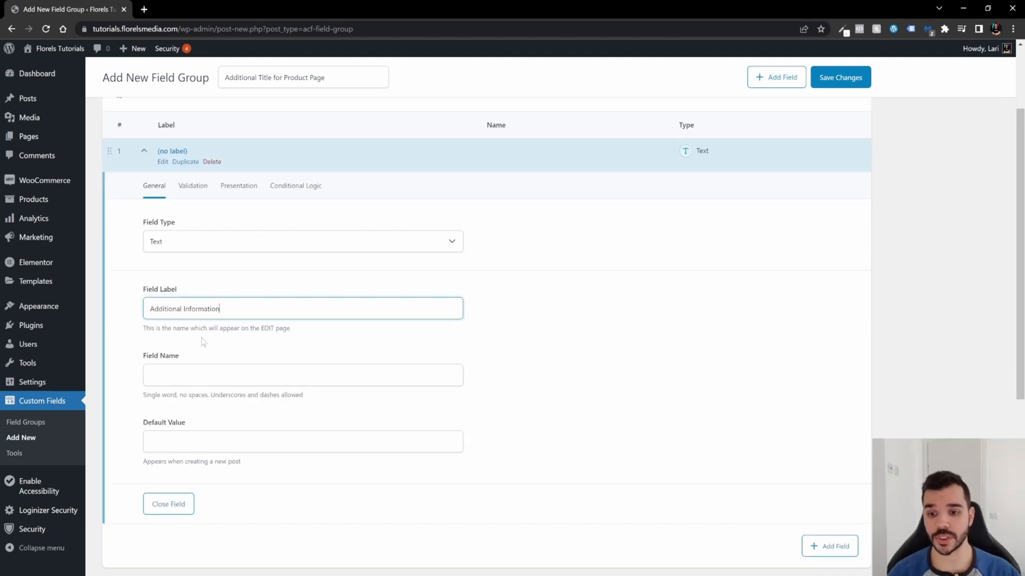
{"action": "left_click", "coordinate": [121, 352]}
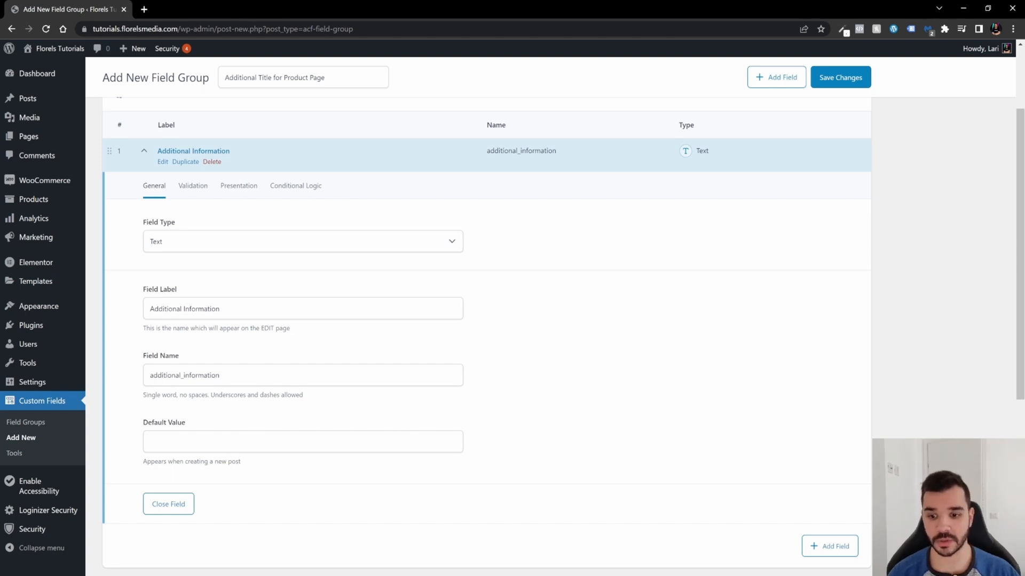
Make the Additional Information field required and set its character limit to 20.
{"action": "left_click", "coordinate": [181, 442]}
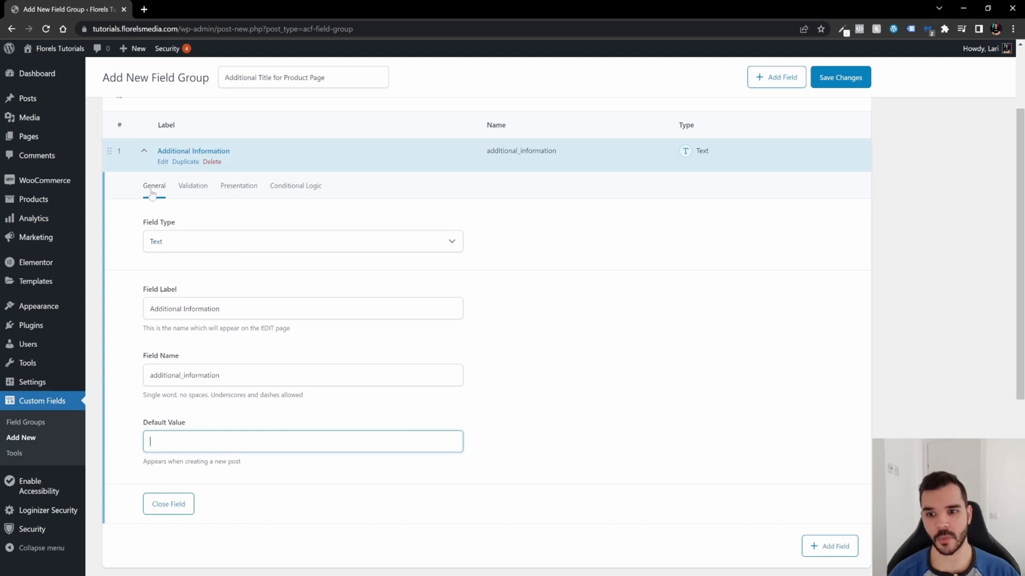
{"action": "left_click", "coordinate": [192, 189]}
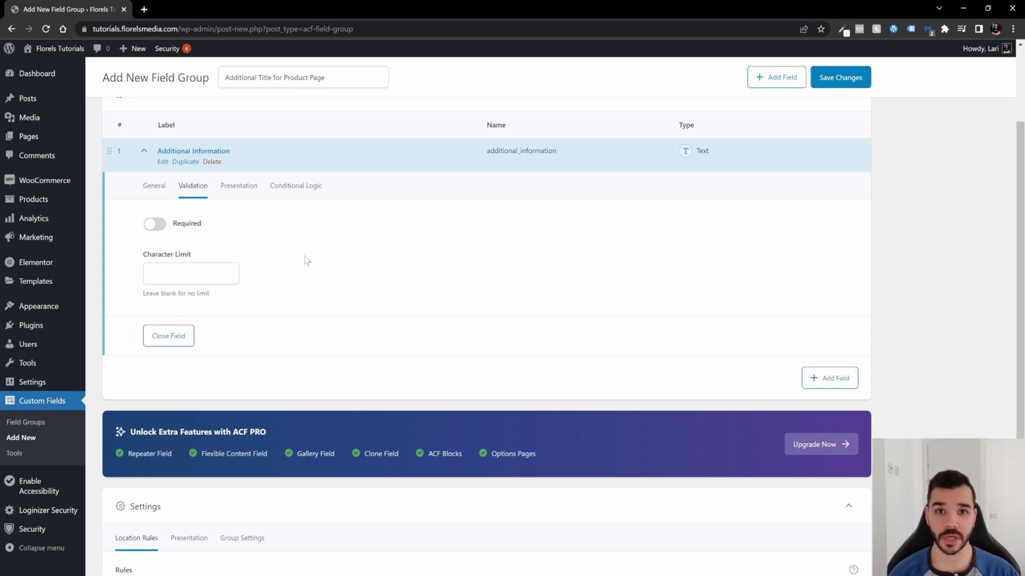
{"action": "left_click", "coordinate": [156, 226]}
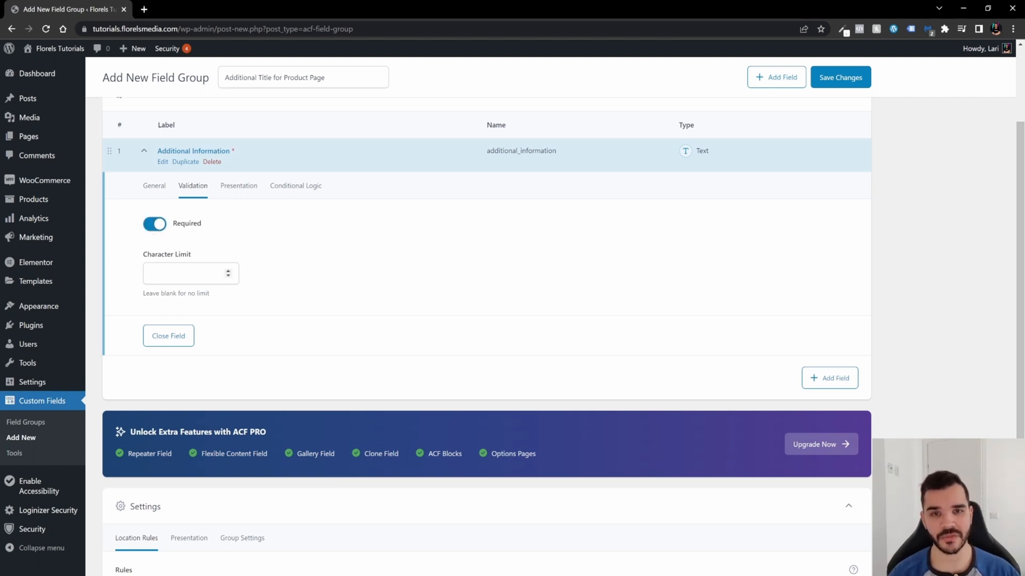
{"action": "key", "text": "Tab"}
{"action": "type", "text": "20"}
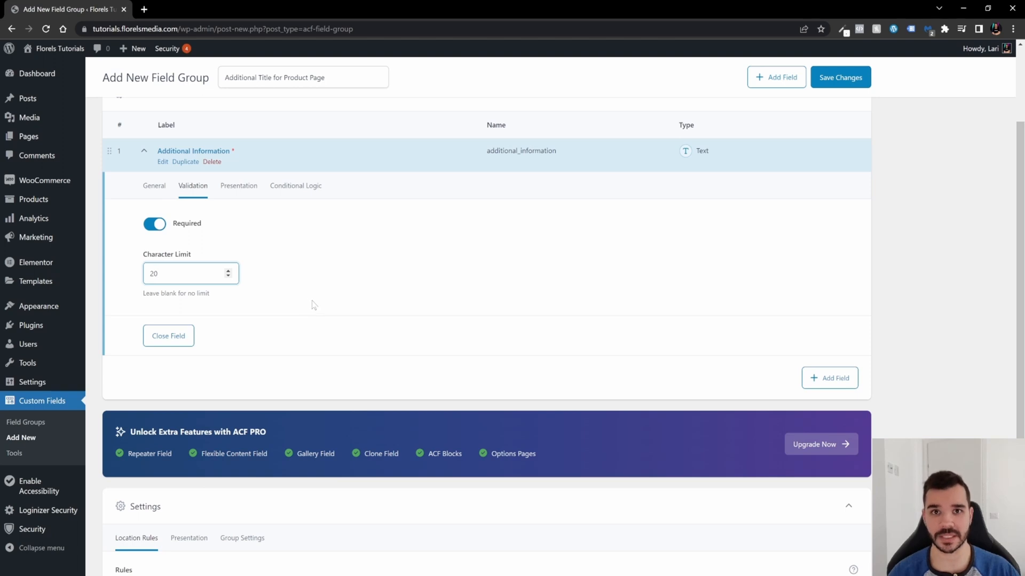
Set the Additional Information field's instructions for authors to "This information is for the product itself".
{"action": "left_click", "coordinate": [238, 188]}
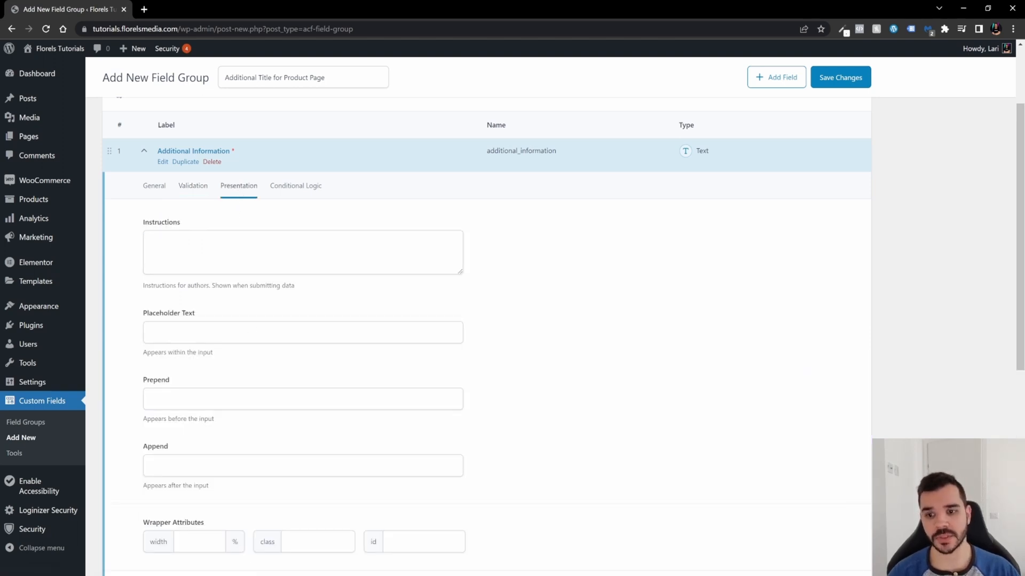
{"action": "left_click", "coordinate": [234, 250]}
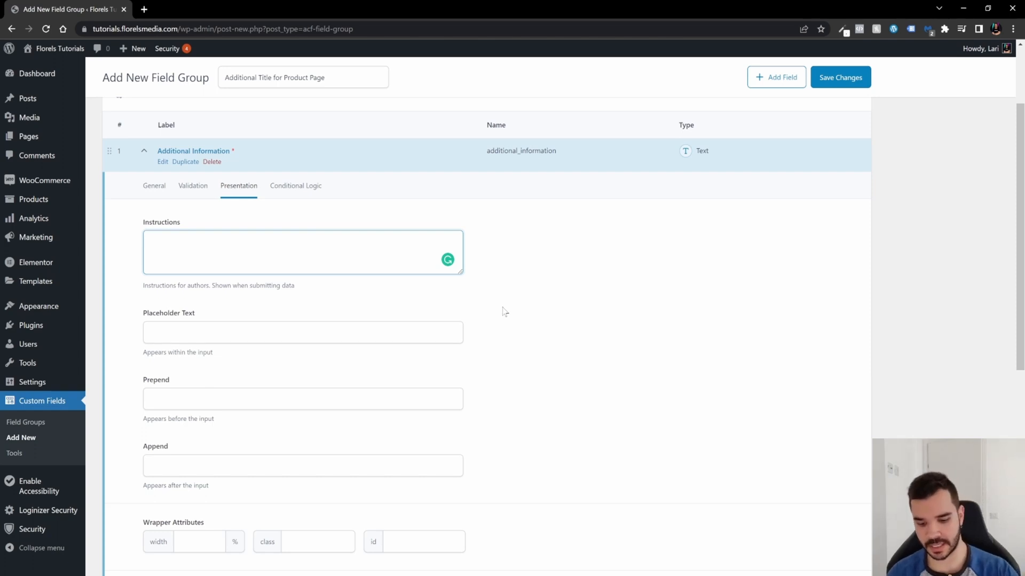
{"action": "type", "text": "This"}
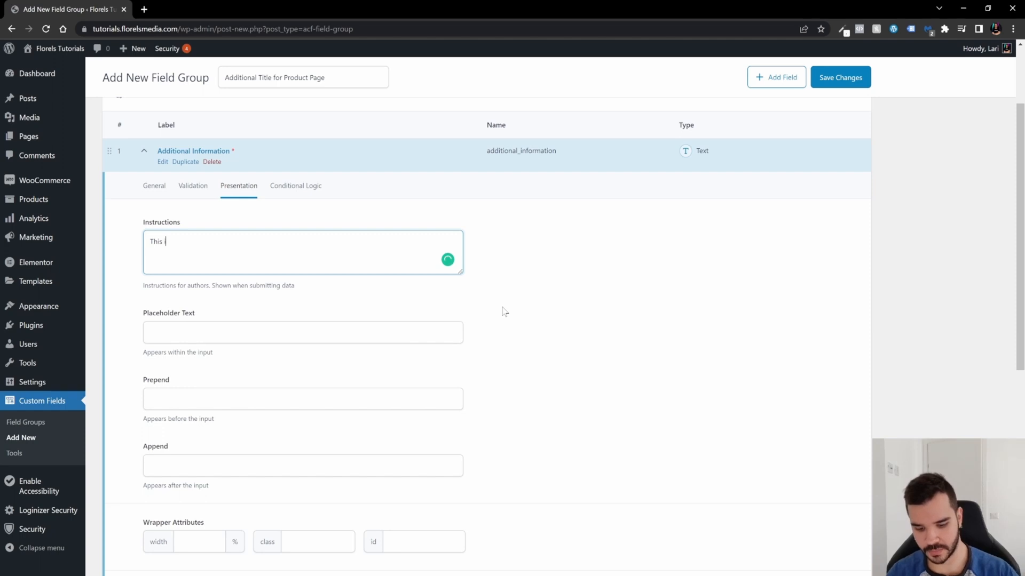
{"action": "type", "text": " infromat"}
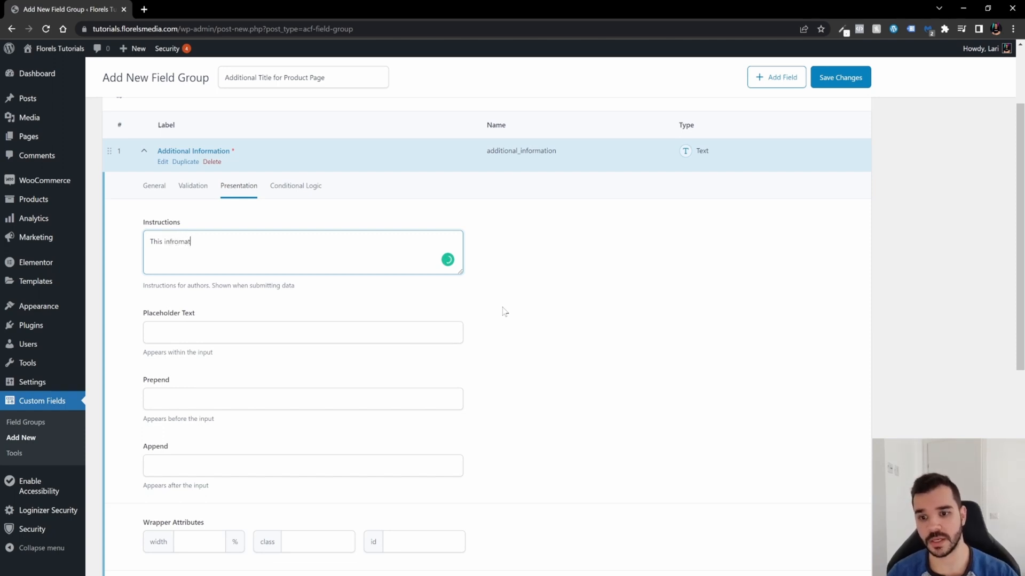
{"action": "type", "text": "ion is fro "}
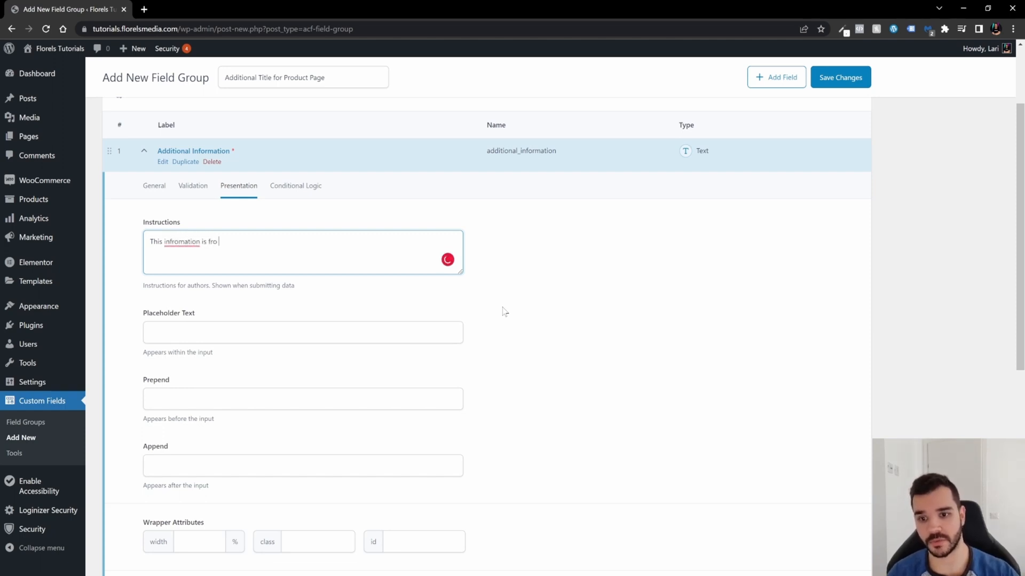
{"action": "type", "text": "the produ"}
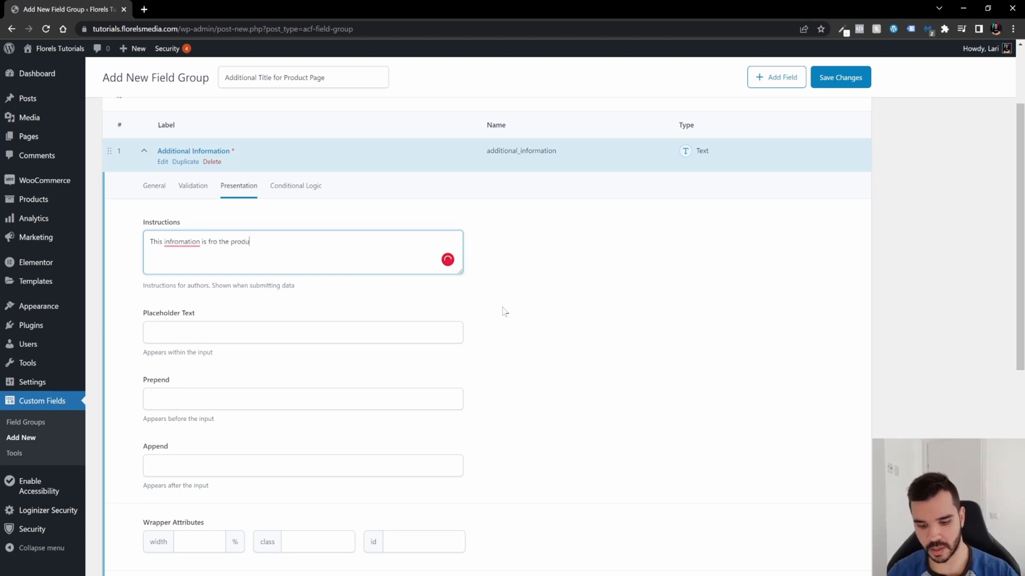
{"action": "type", "text": "ct its"}
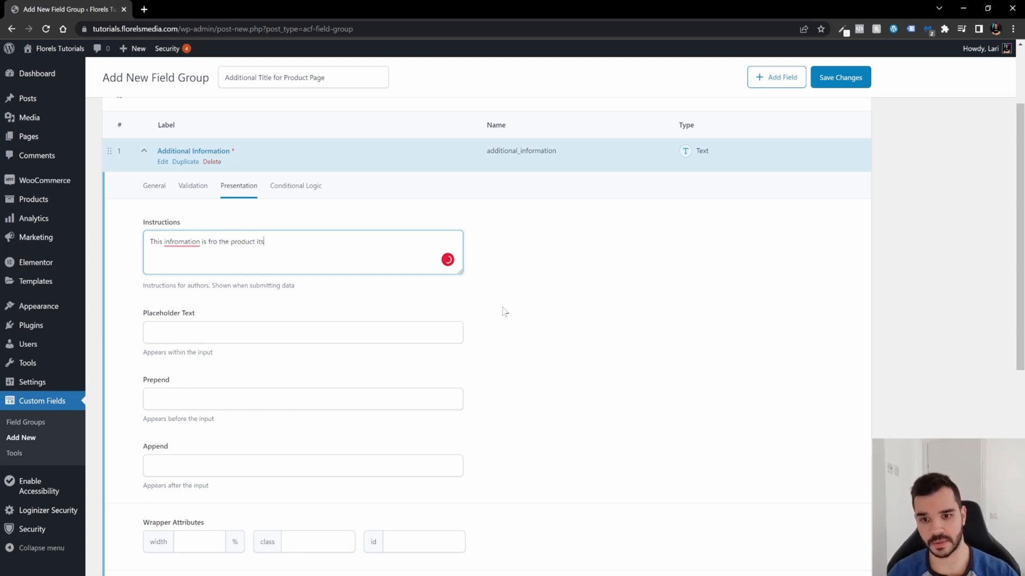
{"action": "type", "text": "elf"}
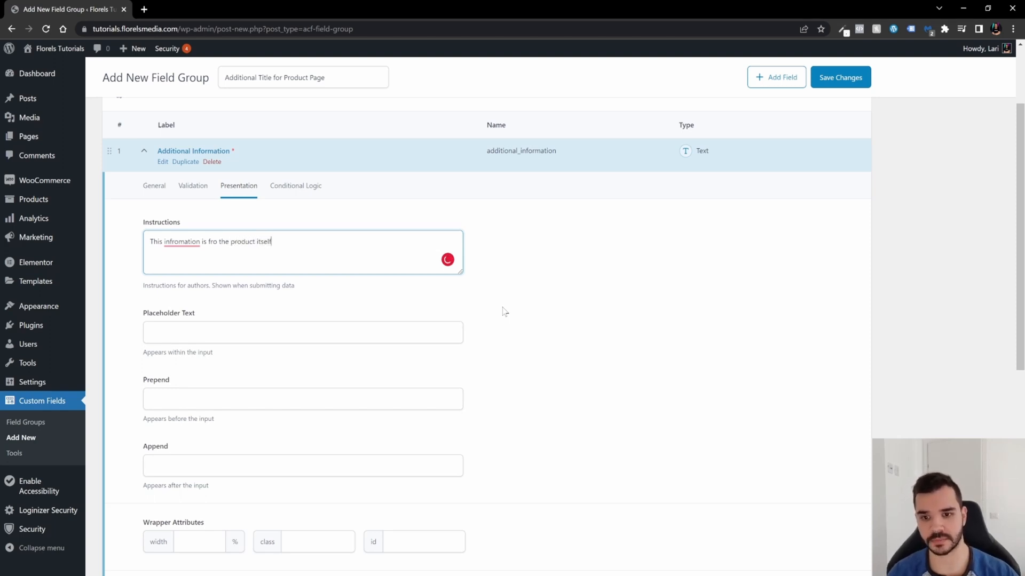
{"action": "mouse_move", "coordinate": [183, 243]}
{"action": "left_click", "coordinate": [190, 261]}
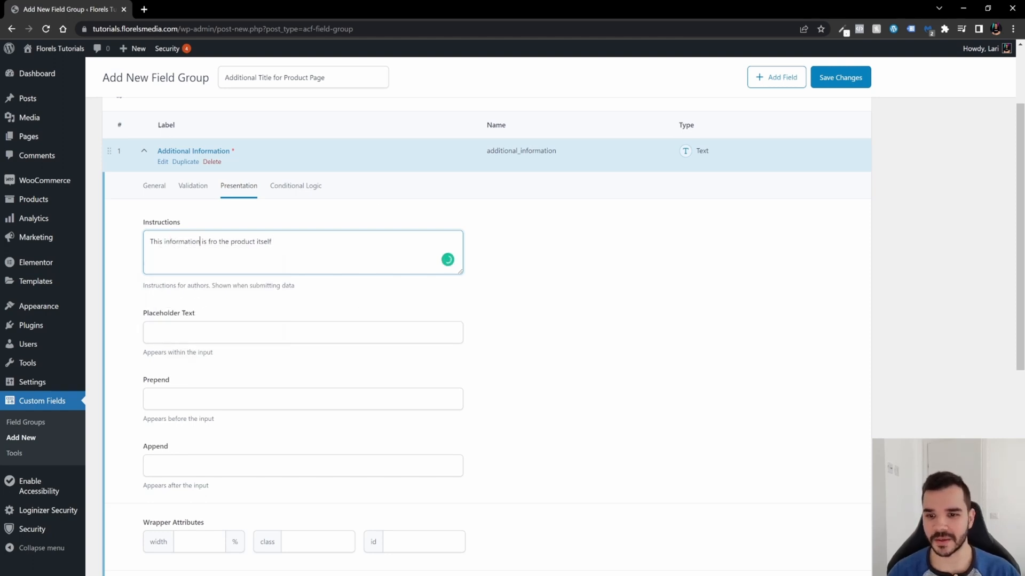
{"action": "left_click", "coordinate": [217, 241]}
{"action": "key", "text": "BackSpace"}
{"action": "key", "text": "BackSpace"}
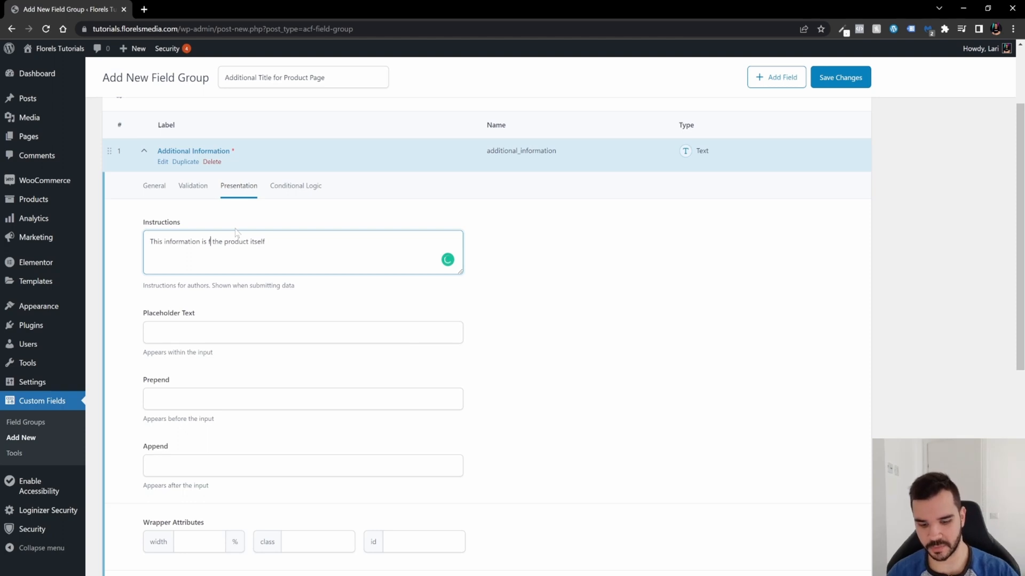
{"action": "type", "text": "or"}
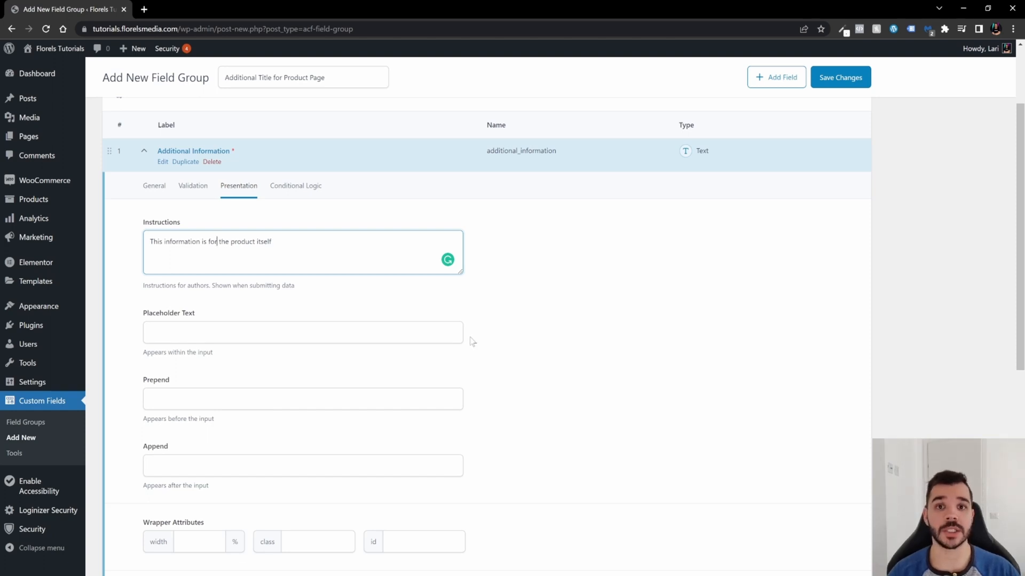
Set the Additional Information field's placeholder text to "Big Size Shirt".
{"action": "left_click", "coordinate": [451, 333]}
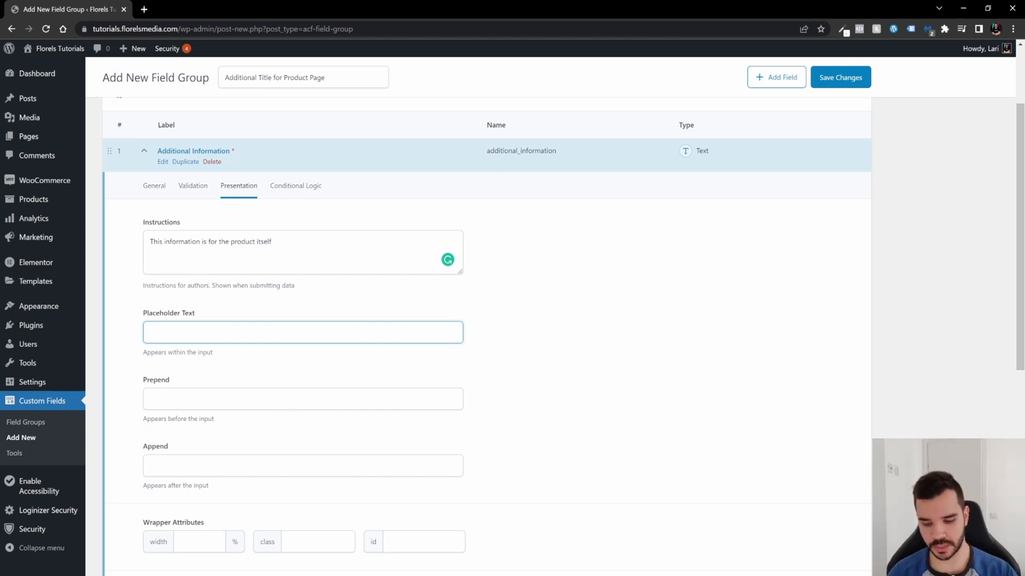
{"action": "type", "text": "Add"}
{"action": "key", "text": "BackSpace"}
{"action": "key", "text": "BackSpace"}
{"action": "key", "text": "BackSpace"}
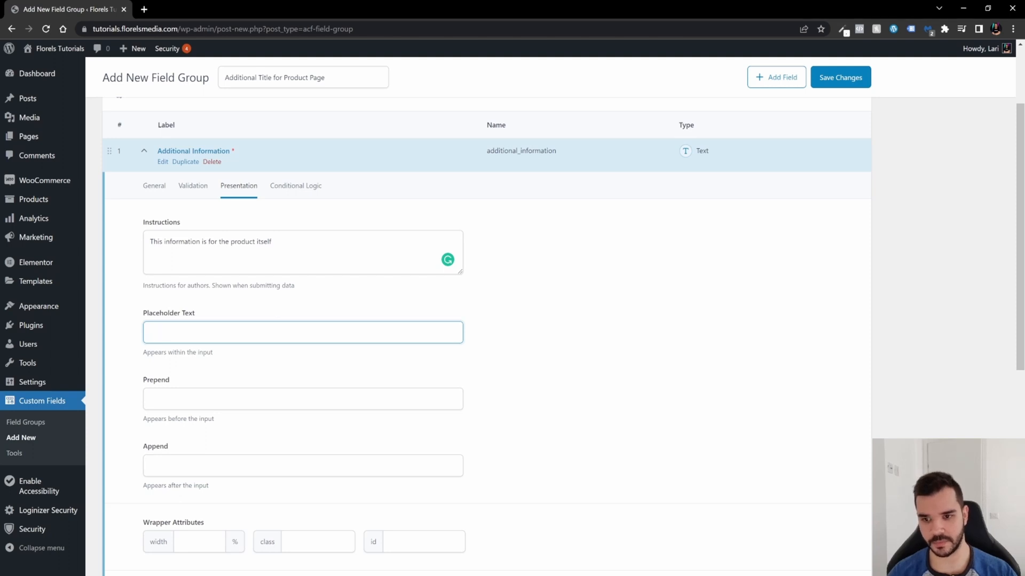
{"action": "type", "text": "Big "}
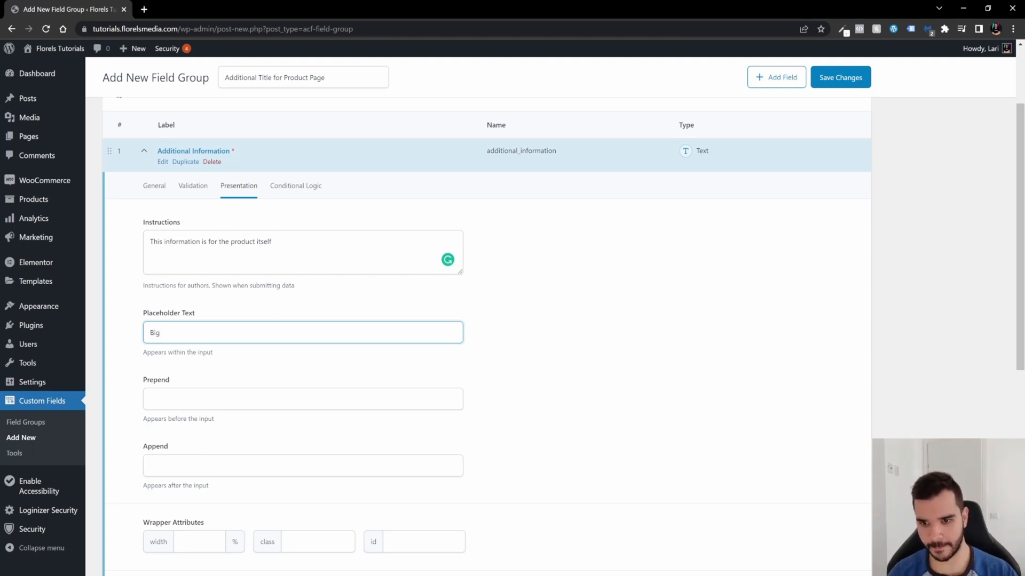
{"action": "type", "text": "Size "}
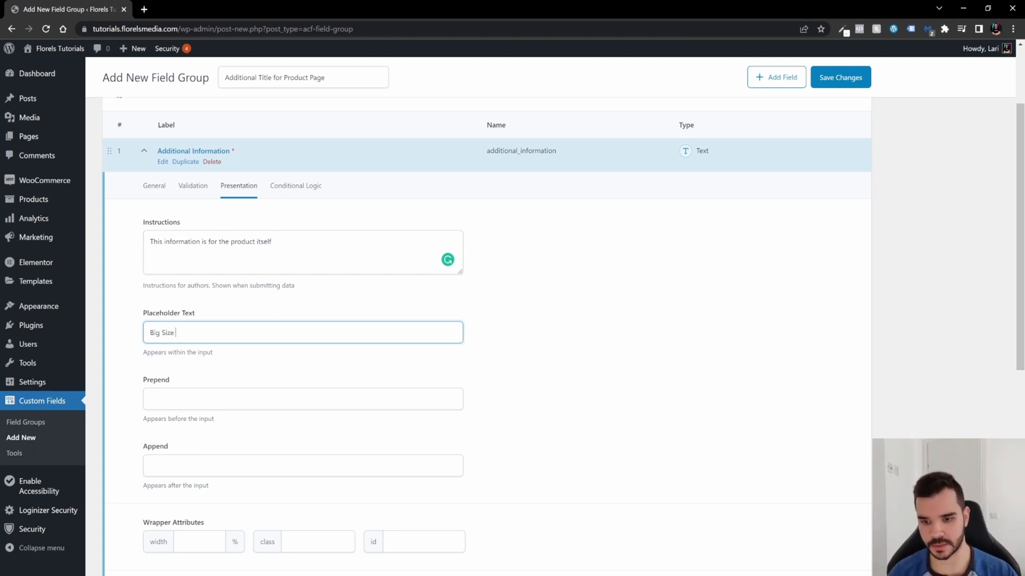
{"action": "type", "text": "Shirt"}
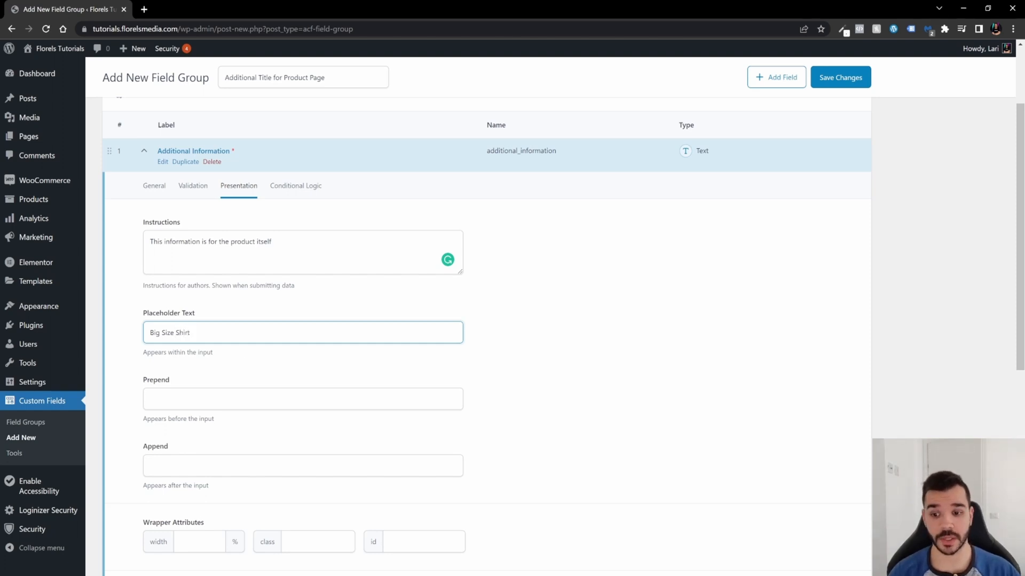
{"action": "left_click", "coordinate": [216, 374]}
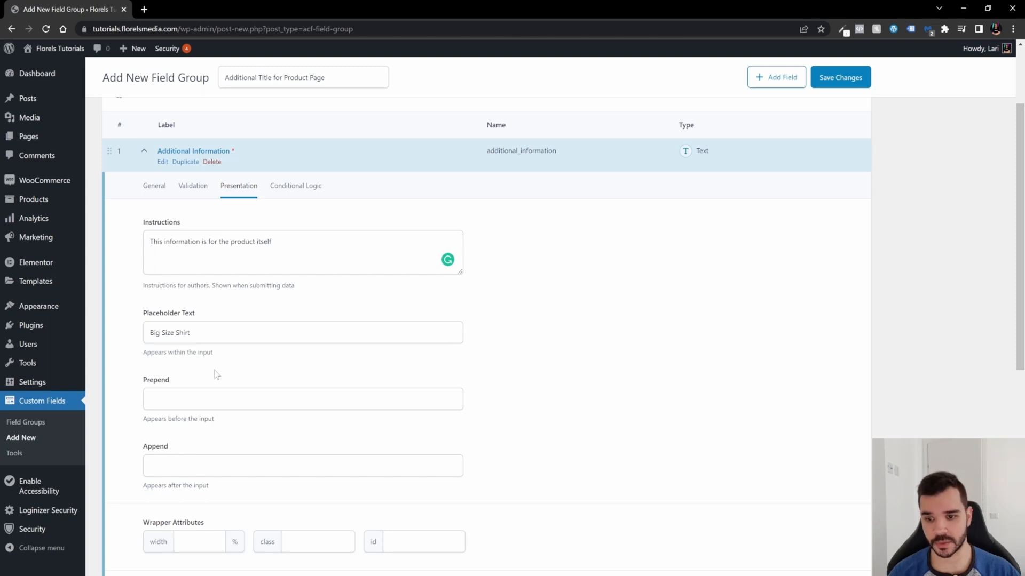
Examine the Prepend and Append options of the Additional Information field, leaving both empty.
{"action": "scroll", "coordinate": [123, 363], "scroll_direction": "down", "scroll_amount": 2}
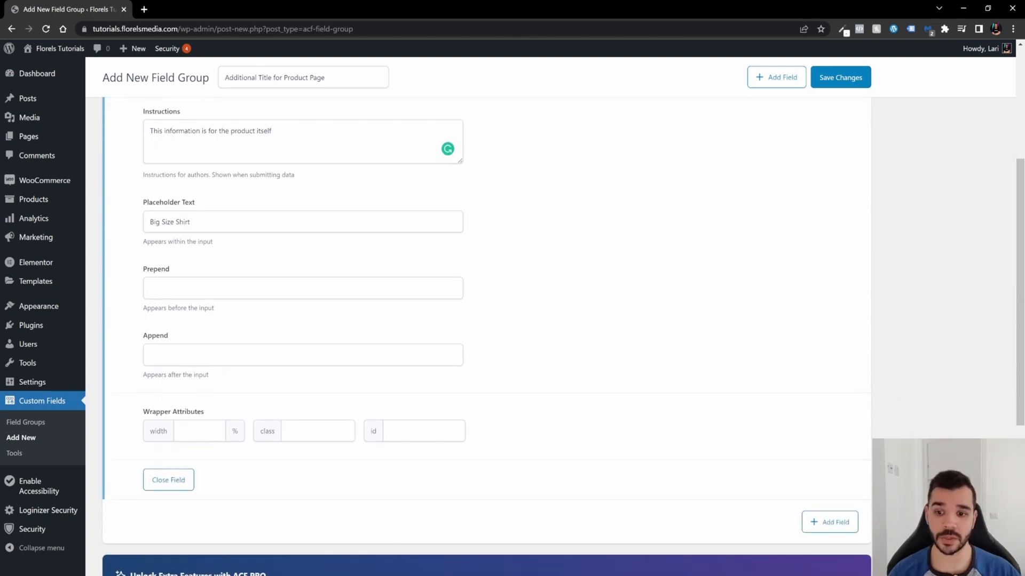
{"action": "left_click", "coordinate": [202, 288]}
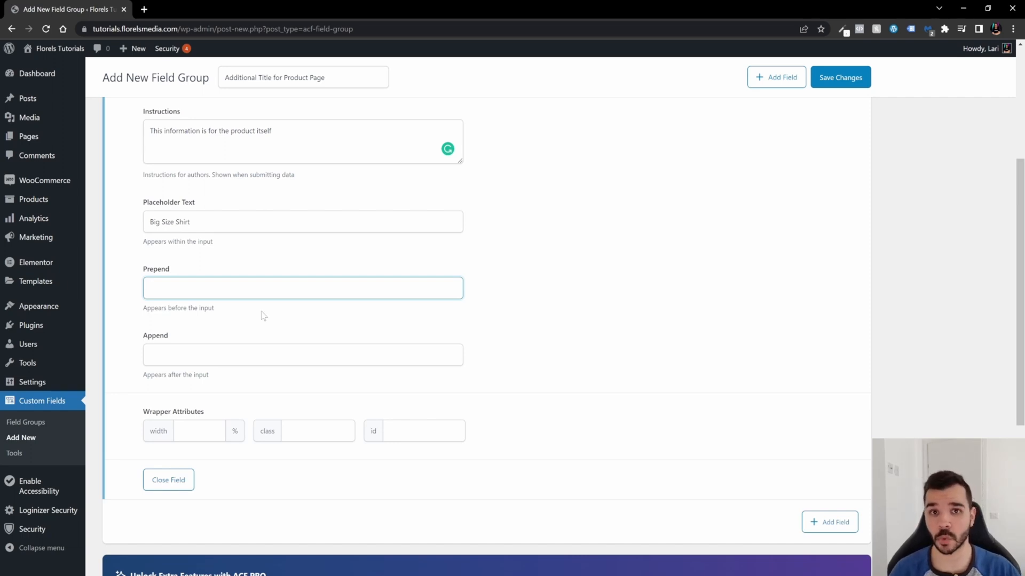
{"action": "left_click", "coordinate": [182, 369]}
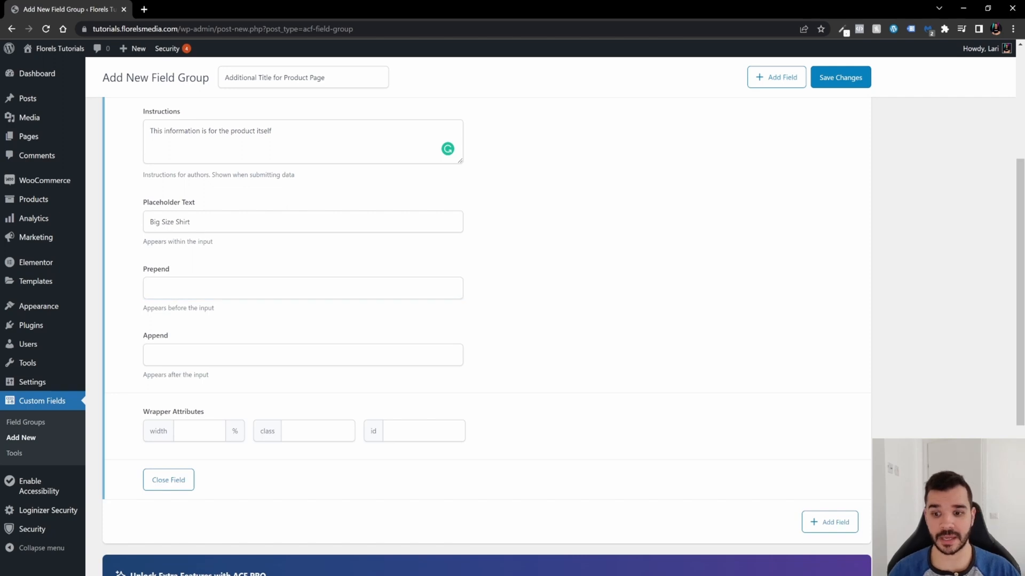
{"action": "left_click", "coordinate": [182, 358]}
{"action": "scroll", "coordinate": [182, 356], "scroll_direction": "up", "scroll_amount": 3}
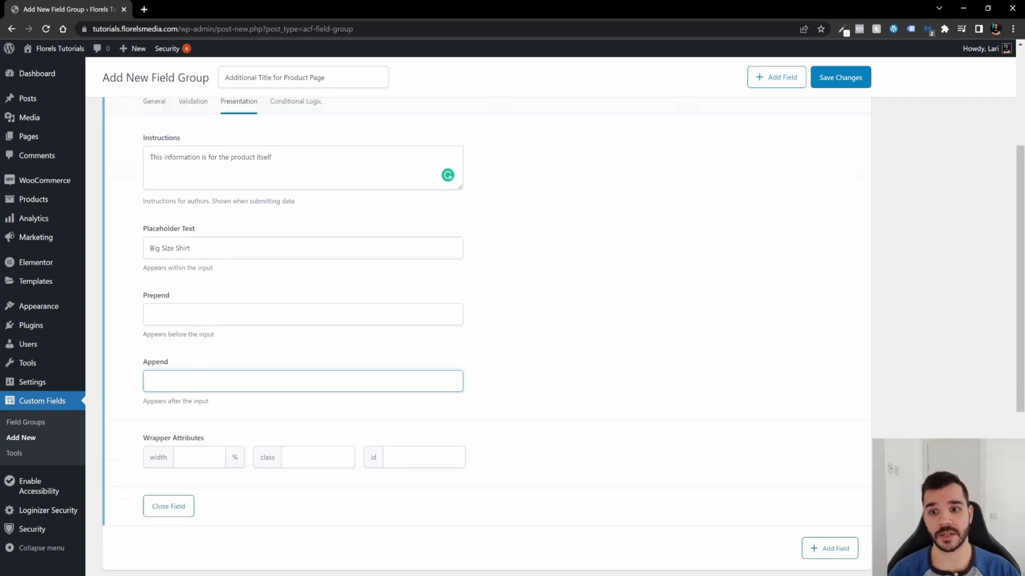
{"action": "scroll", "coordinate": [137, 335], "scroll_direction": "down", "scroll_amount": 3}
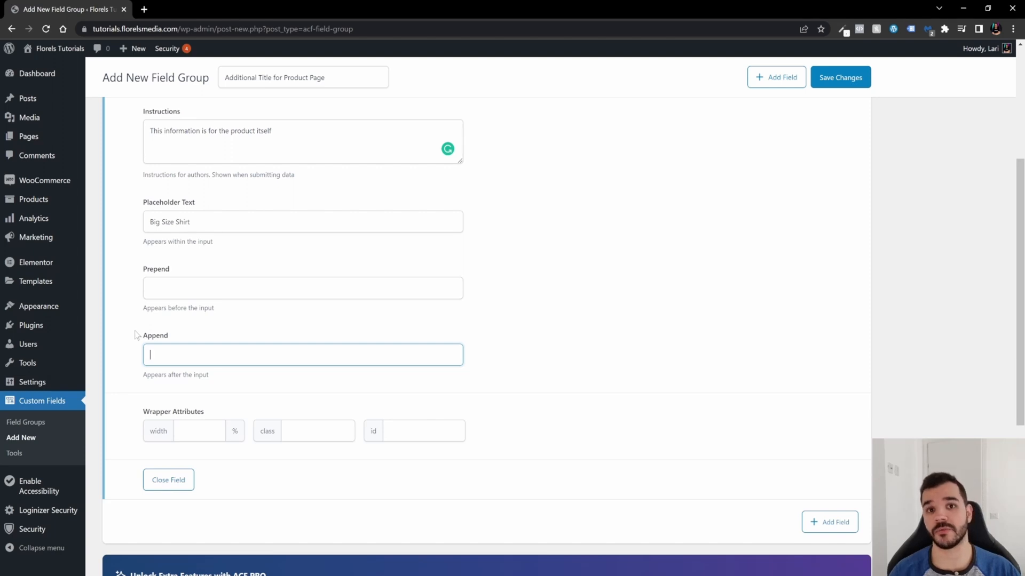
{"action": "scroll", "coordinate": [137, 335], "scroll_direction": "up", "scroll_amount": 3}
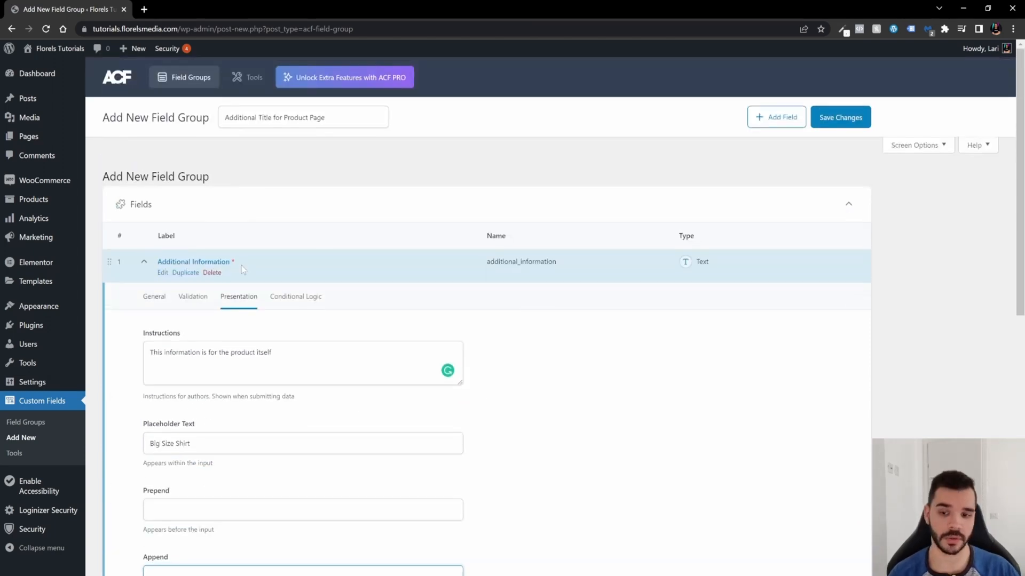
{"action": "scroll", "coordinate": [236, 267], "scroll_direction": "down", "scroll_amount": 4}
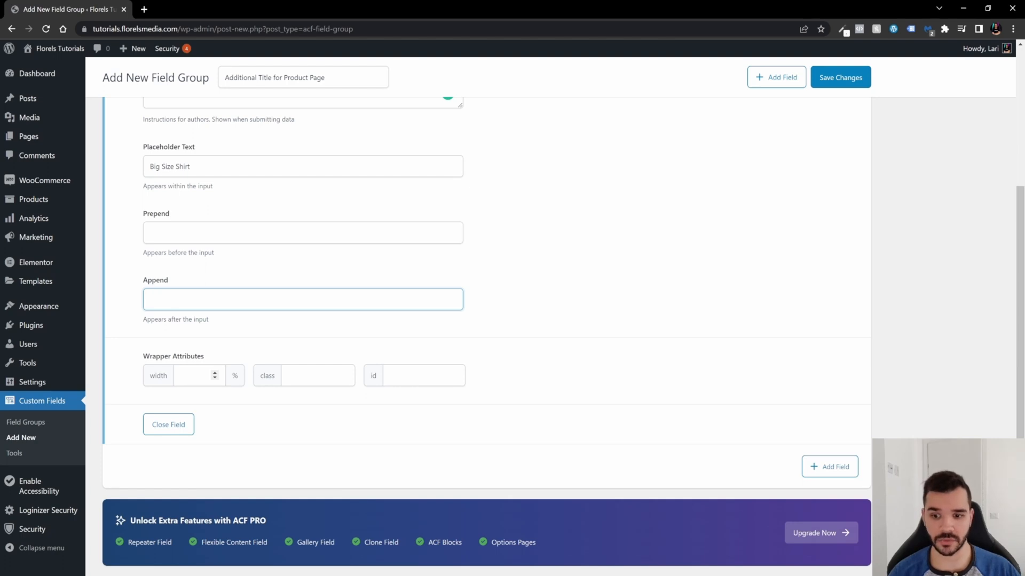
Set the field's wrapper width to 50% and leave its class and id attributes empty.
{"action": "left_click", "coordinate": [192, 376]}
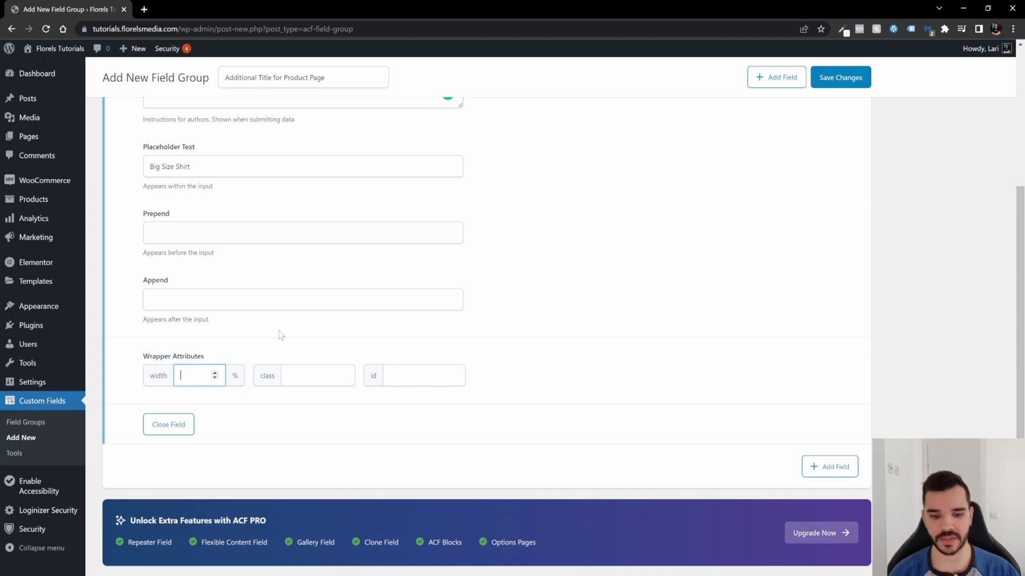
{"action": "type", "text": "50"}
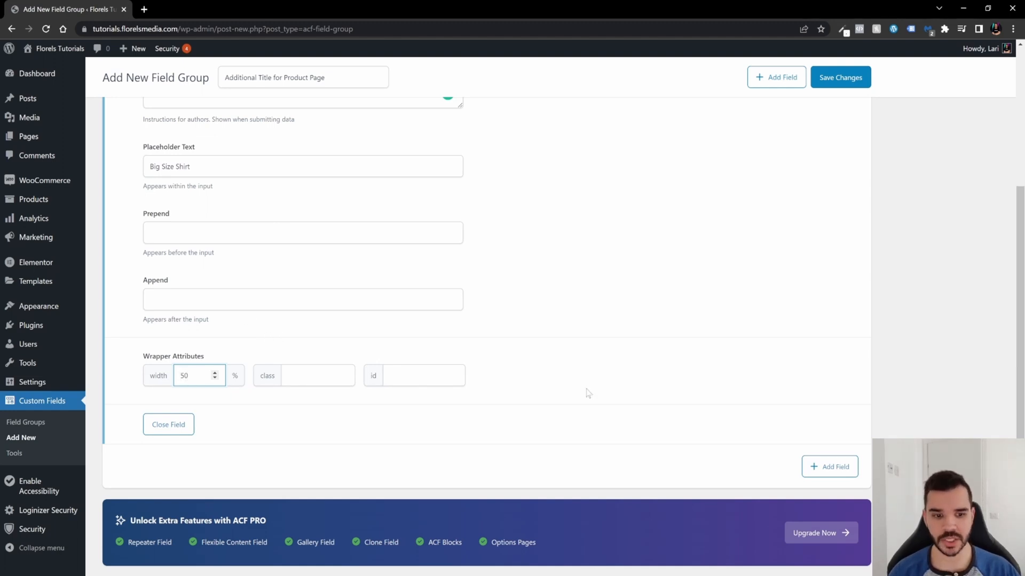
{"action": "left_click", "coordinate": [493, 407]}
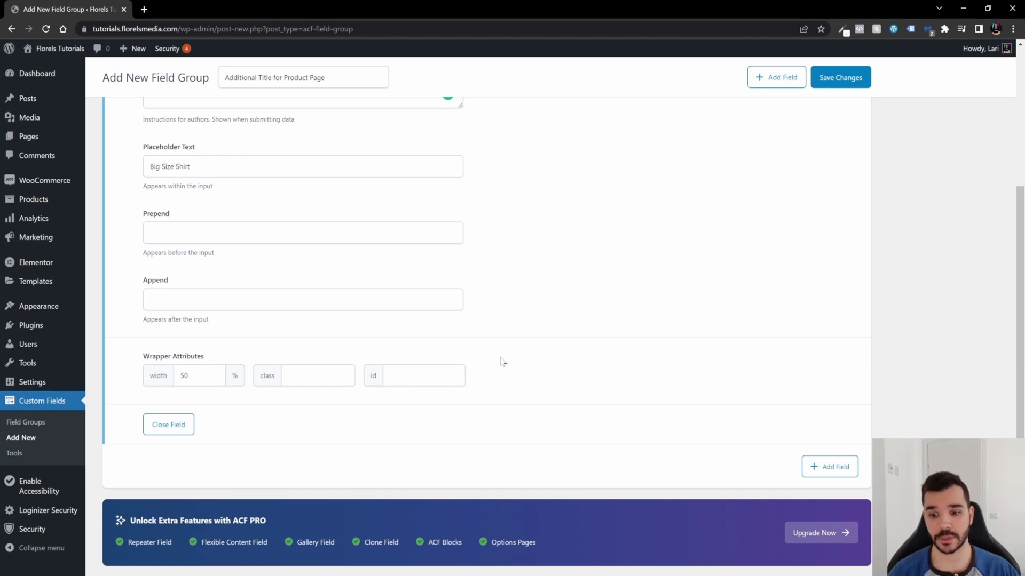
{"action": "left_click", "coordinate": [318, 376]}
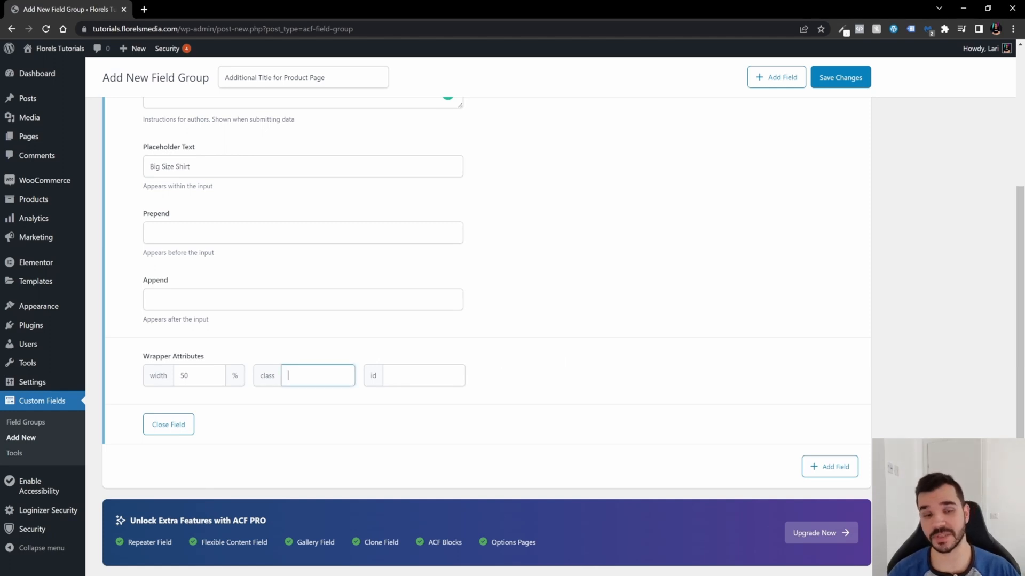
{"action": "key", "text": "Tab"}
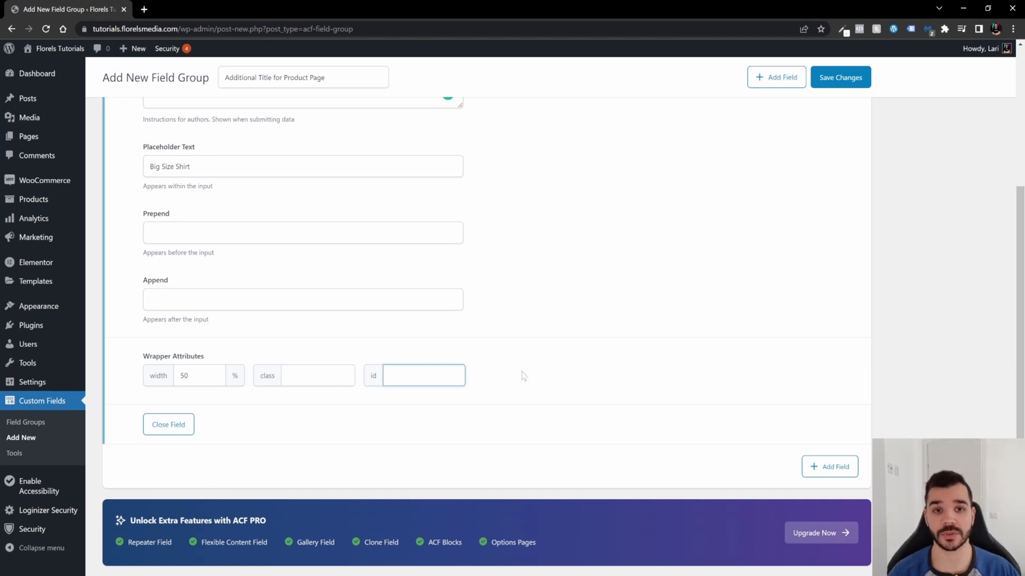
Open the conditional logic settings of the Additional Information field and enable conditional logic.
{"action": "scroll", "coordinate": [300, 254], "scroll_direction": "up", "scroll_amount": 4}
{"action": "left_click", "coordinate": [296, 245]}
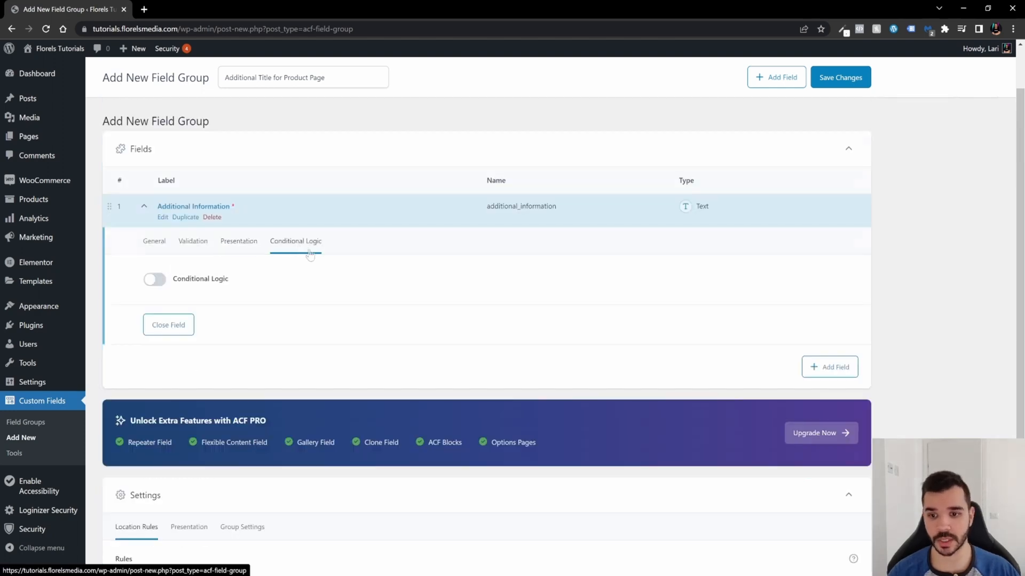
Set the field group's location rule to show it when Post Type is equal to Product.
{"action": "scroll", "coordinate": [326, 293], "scroll_direction": "down", "scroll_amount": 3}
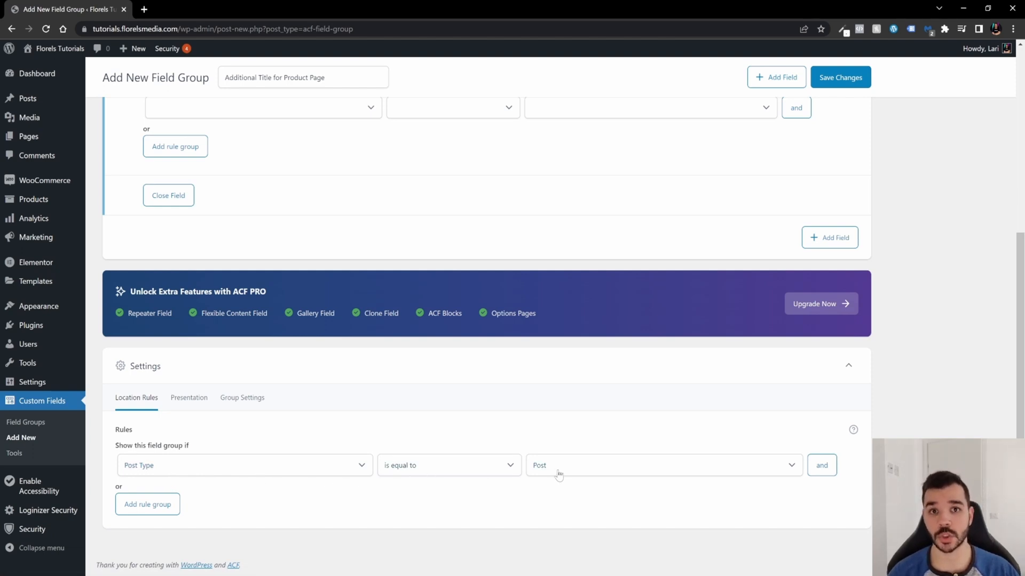
{"action": "left_click", "coordinate": [675, 469]}
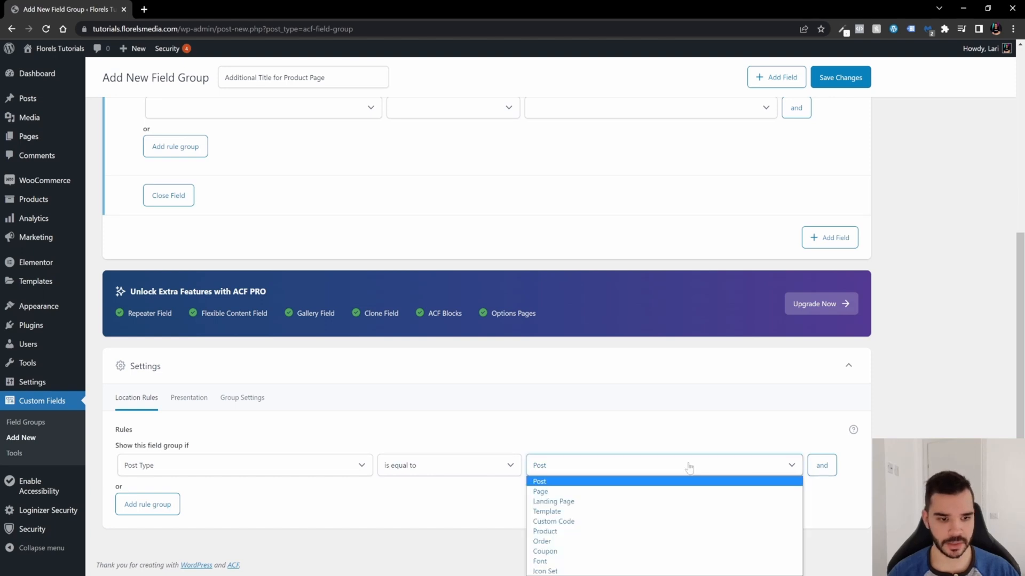
{"action": "left_click", "coordinate": [663, 416]}
{"action": "left_click", "coordinate": [624, 470]}
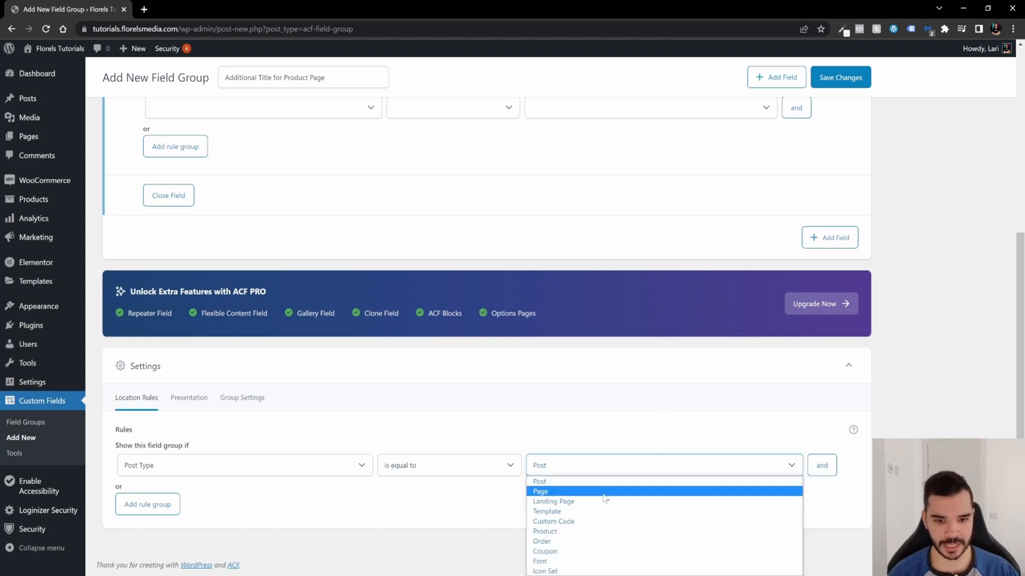
{"action": "left_click", "coordinate": [579, 534]}
Go back to the general settings of the Additional Information field to review them.
{"action": "scroll", "coordinate": [507, 464], "scroll_direction": "up", "scroll_amount": 5}
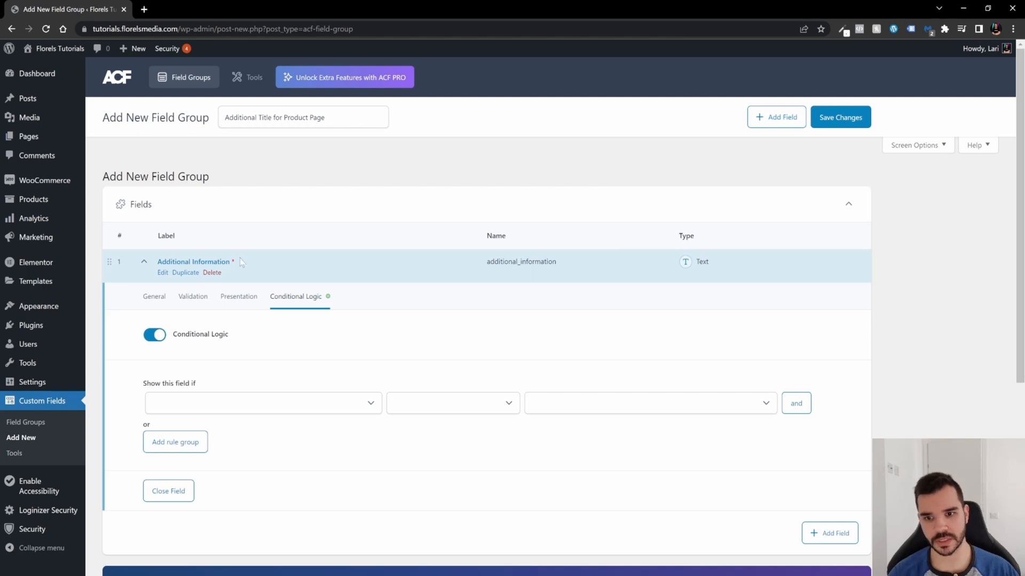
{"action": "left_click", "coordinate": [155, 297]}
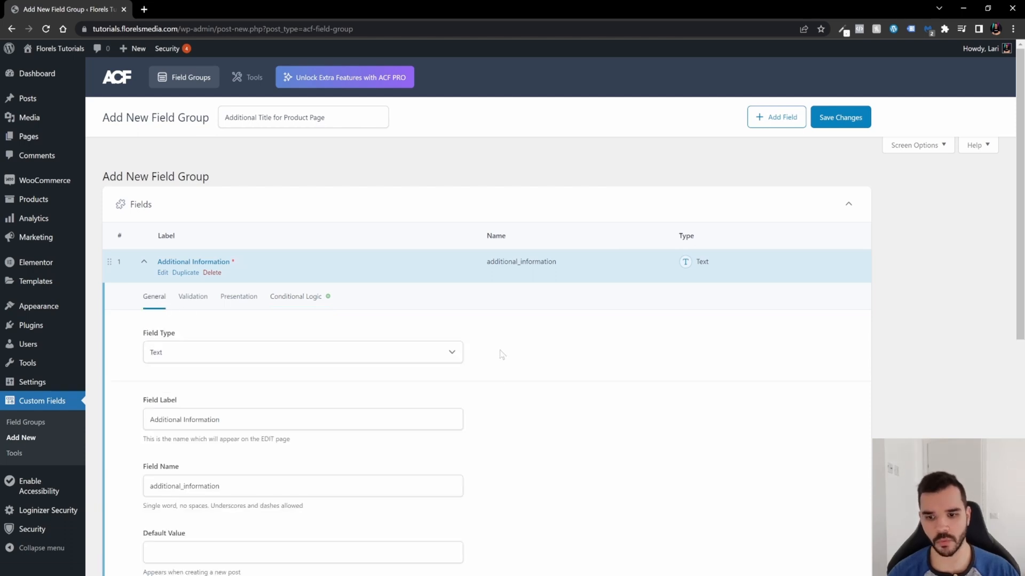
Save the new field group Additional Title for Product Page with its Additional Information field.
{"action": "scroll", "coordinate": [521, 430], "scroll_direction": "down", "scroll_amount": 2}
{"action": "scroll", "coordinate": [503, 442], "scroll_direction": "up", "scroll_amount": 2}
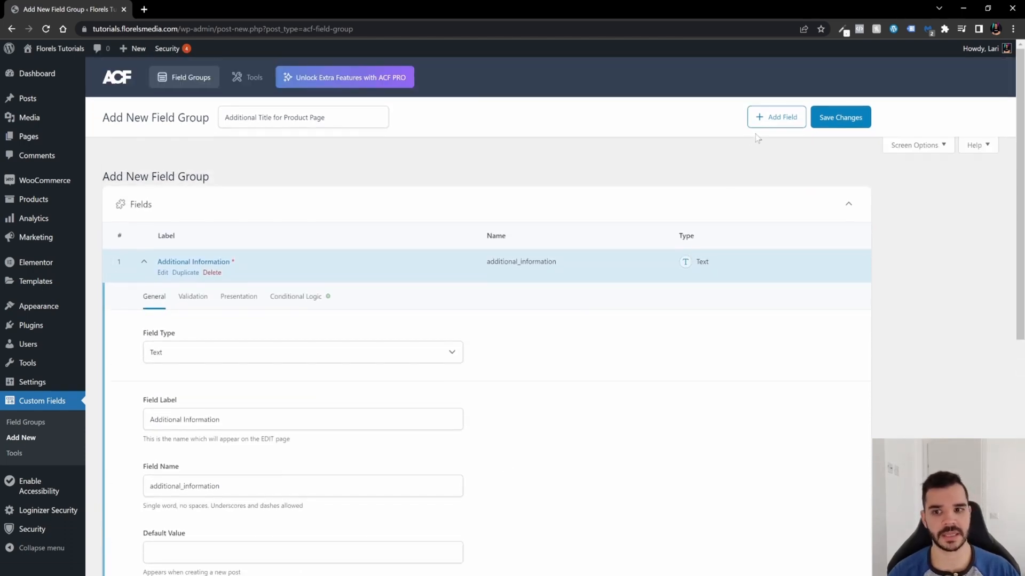
{"action": "left_click", "coordinate": [832, 117]}
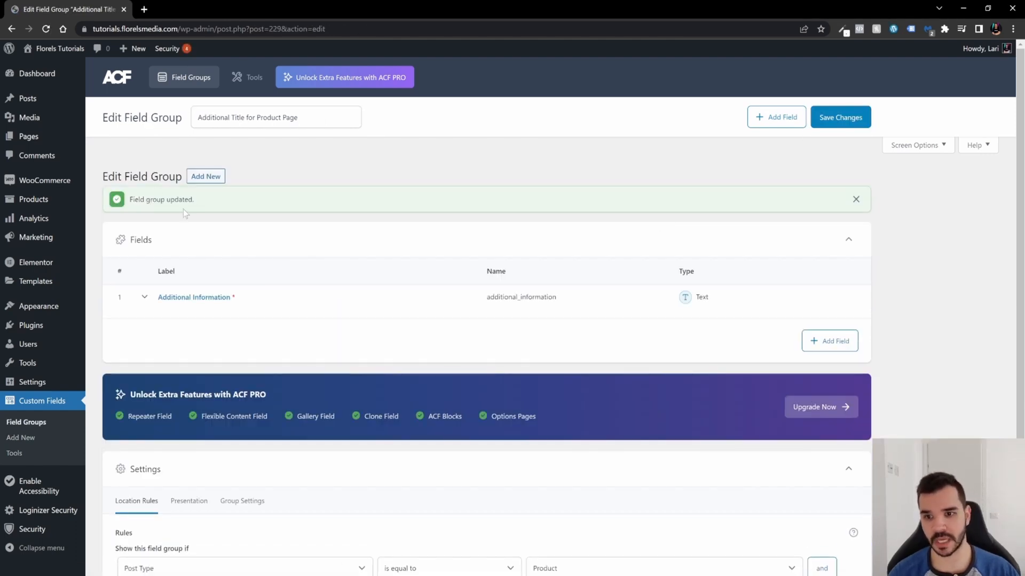
Open the V-Neck T-Shirt product for editing and check the Additional Title for Product Page box below its description.
{"action": "left_click", "coordinate": [27, 202]}
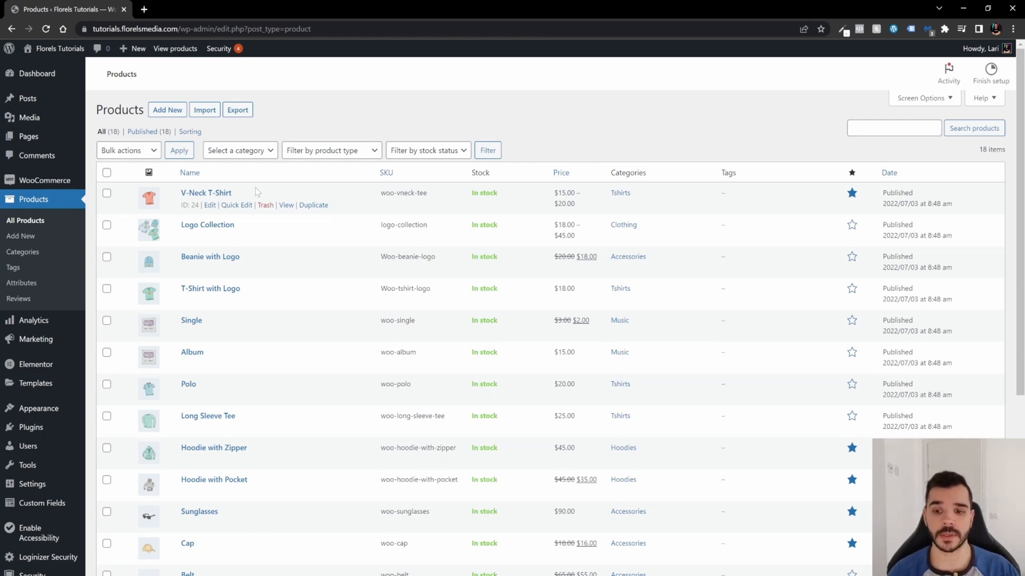
{"action": "left_click", "coordinate": [209, 206]}
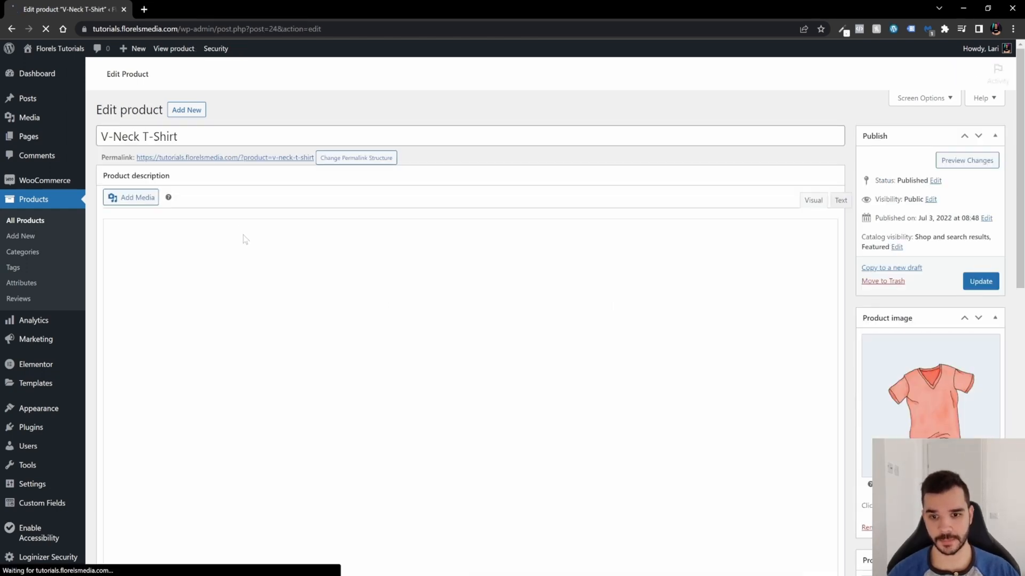
{"action": "scroll", "coordinate": [347, 235], "scroll_direction": "down", "scroll_amount": 3}
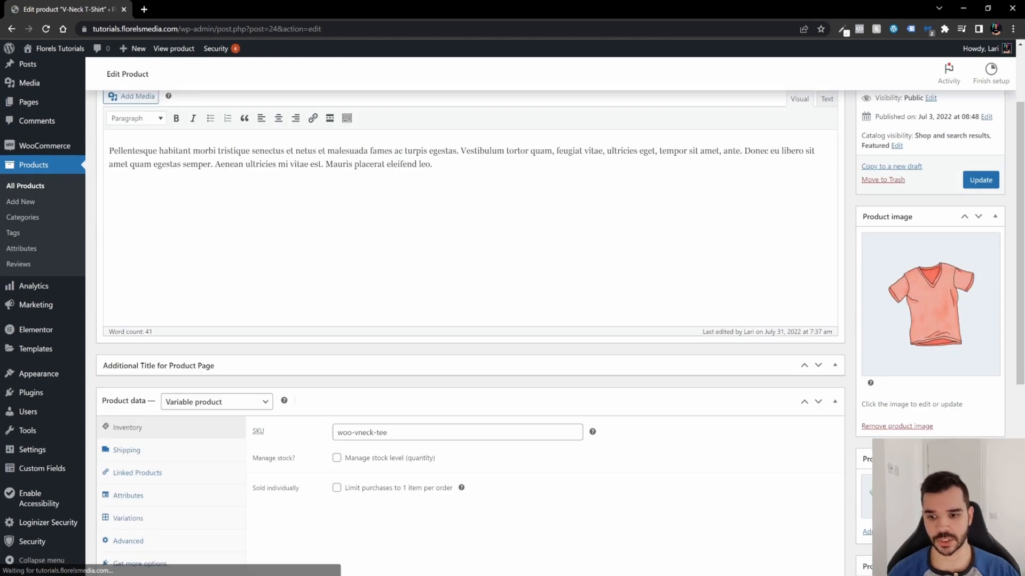
{"action": "scroll", "coordinate": [184, 254], "scroll_direction": "down", "scroll_amount": 1}
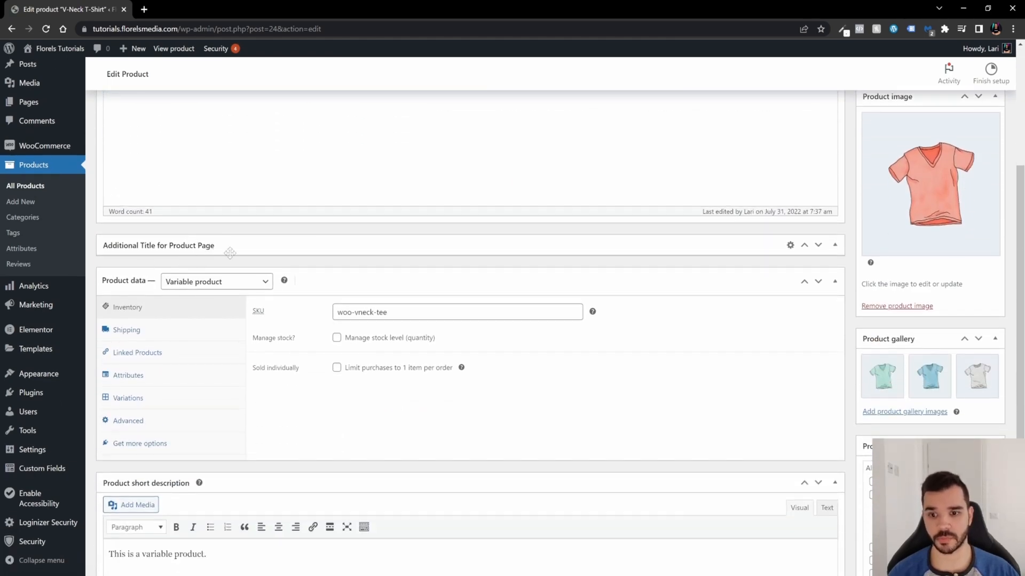
{"action": "scroll", "coordinate": [235, 250], "scroll_direction": "up", "scroll_amount": 4}
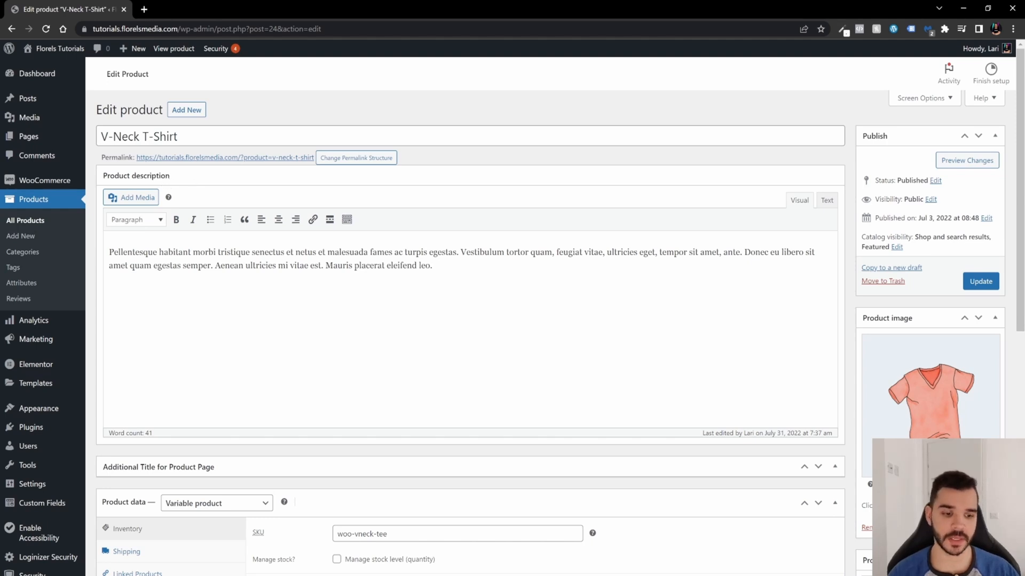
{"action": "scroll", "coordinate": [579, 313], "scroll_direction": "down", "scroll_amount": 2}
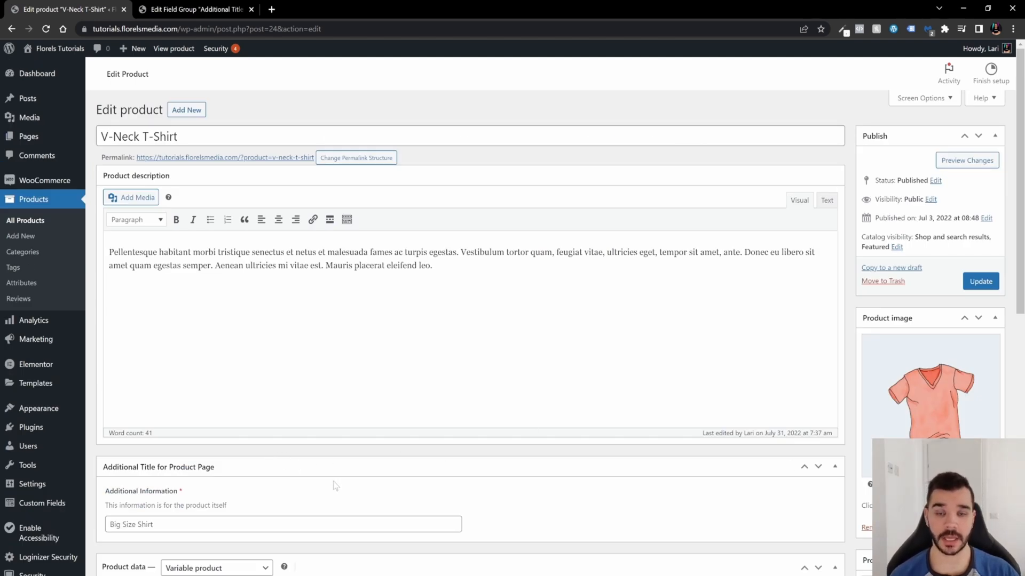
Open the Additional Title for Product Page field group and check the Additional Information field's conditional logic setting.
{"action": "left_click", "coordinate": [40, 504]}
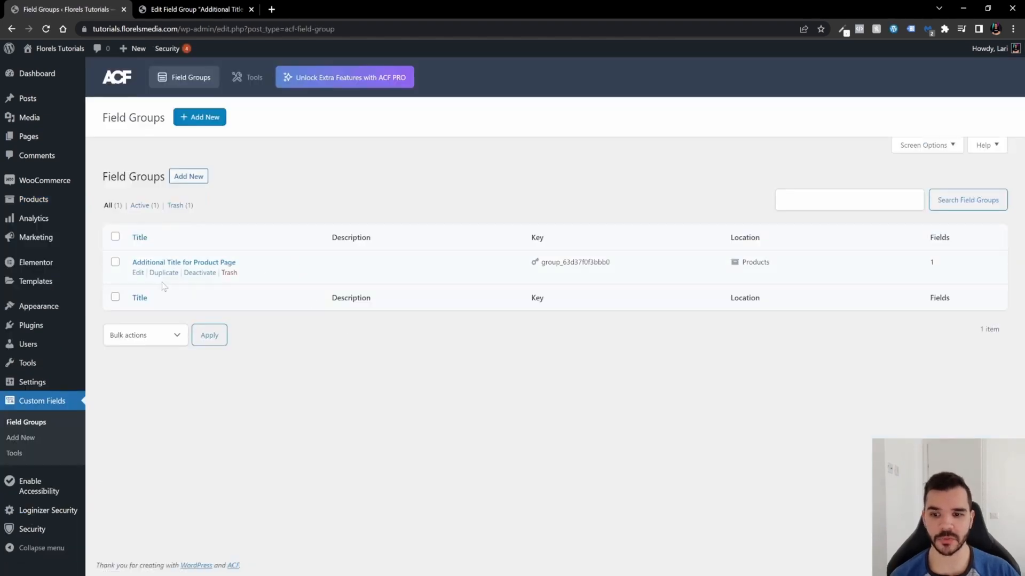
{"action": "left_click", "coordinate": [138, 273]}
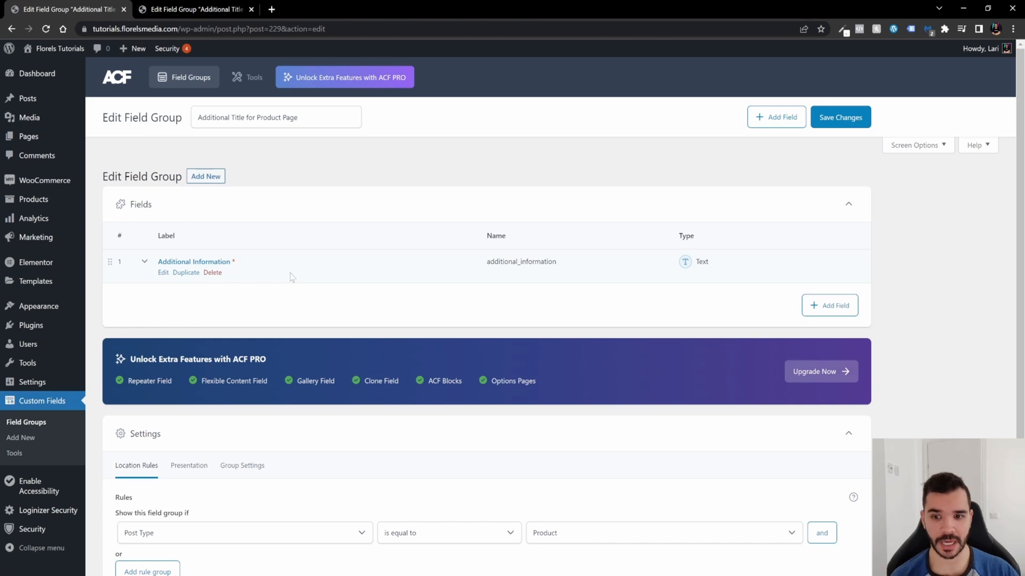
{"action": "left_click", "coordinate": [163, 272]}
{"action": "left_click", "coordinate": [308, 300]}
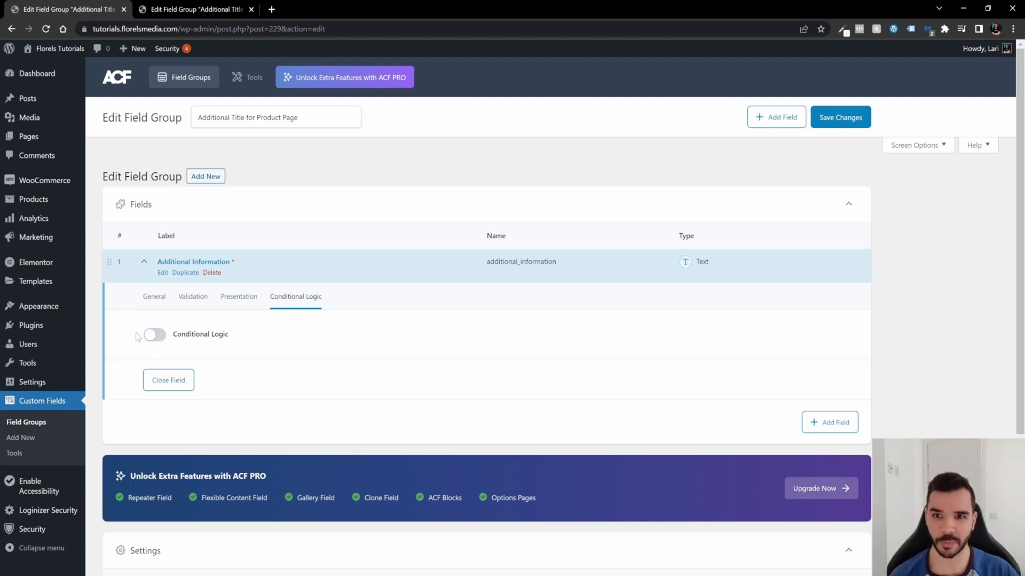
Reopen the V-Neck T-Shirt product for editing and examine its Additional Information field.
{"action": "left_click", "coordinate": [43, 199]}
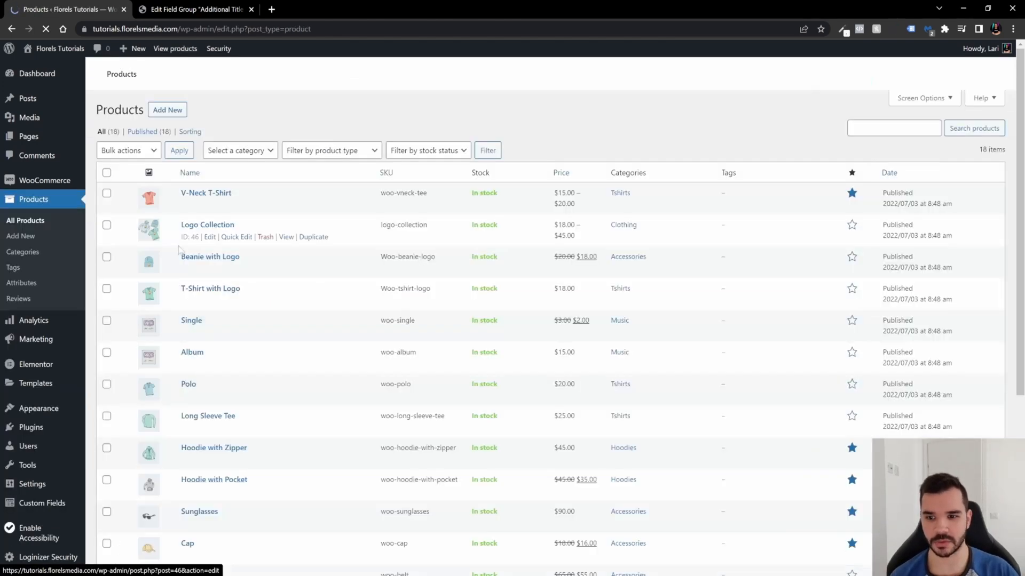
{"action": "mouse_move", "coordinate": [205, 210]}
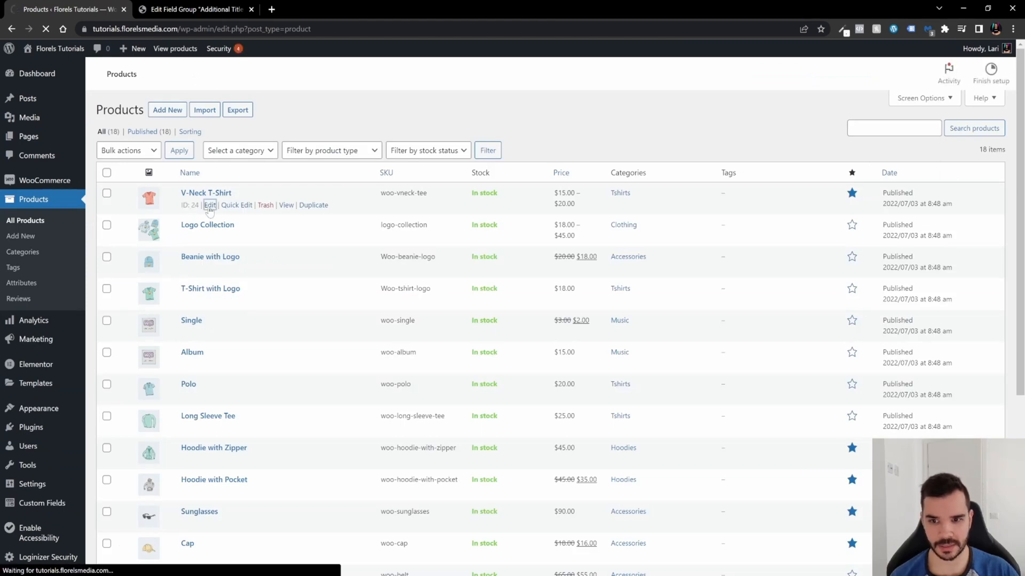
{"action": "scroll", "coordinate": [470, 267], "scroll_direction": "down", "scroll_amount": 3}
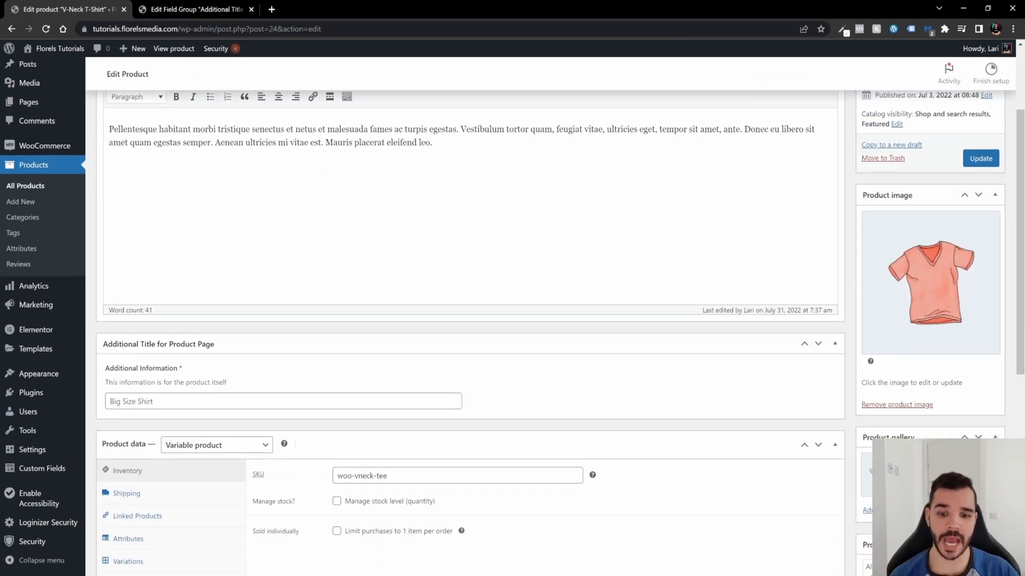
{"action": "scroll", "coordinate": [629, 298], "scroll_direction": "down", "scroll_amount": 2}
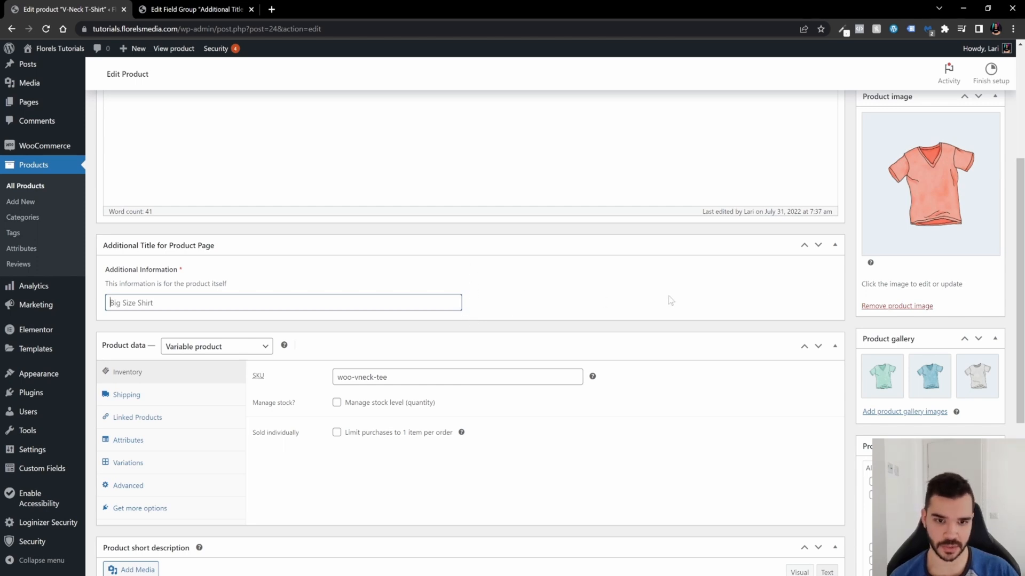
Try to enter a sentence beginning with "This shirt goes up" as the V-Neck T-Shirt's additional information.
{"action": "type", "text": "This shirt go"}
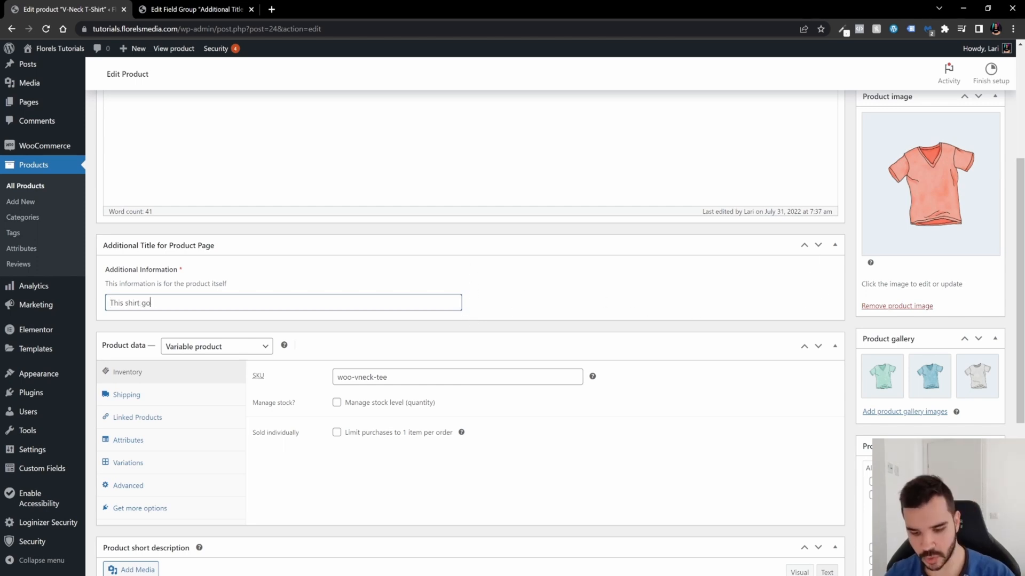
{"action": "type", "text": "es up t"}
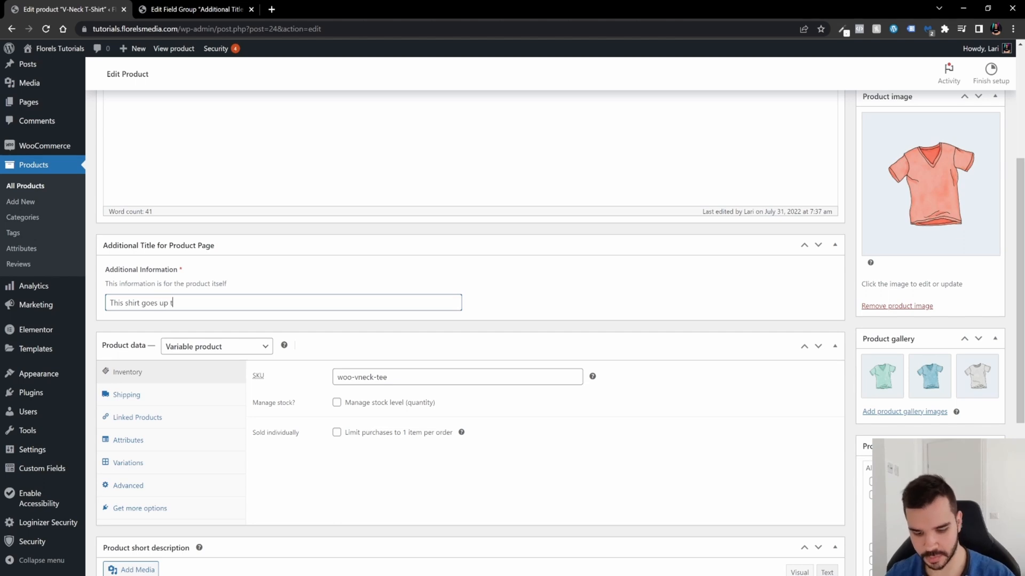
{"action": "key", "text": "BackSpace"}
{"action": "key", "text": "BackSpace"}
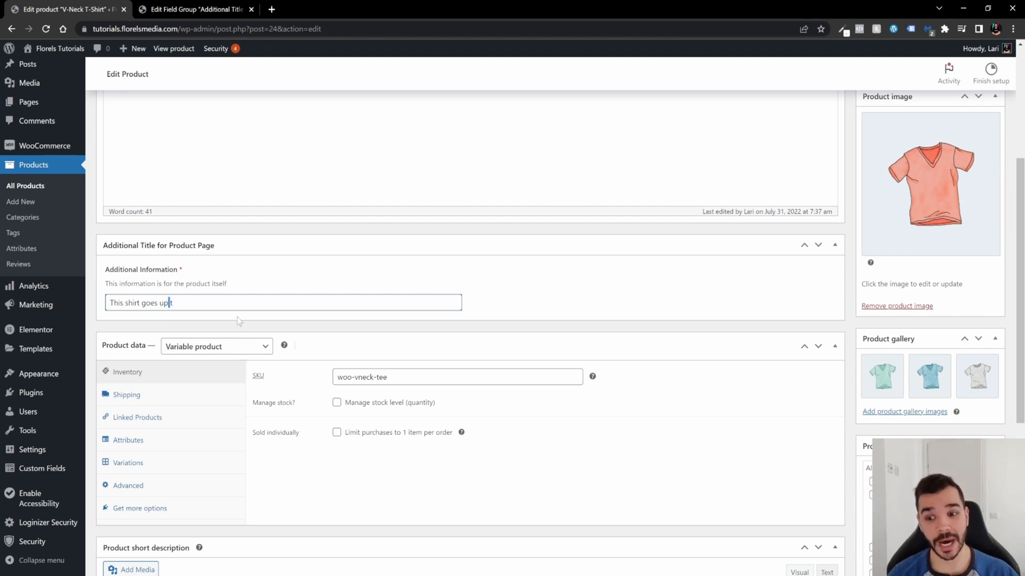
Remove the character limit from the Additional Information field's validation settings and save the field group.
{"action": "left_click", "coordinate": [62, 468]}
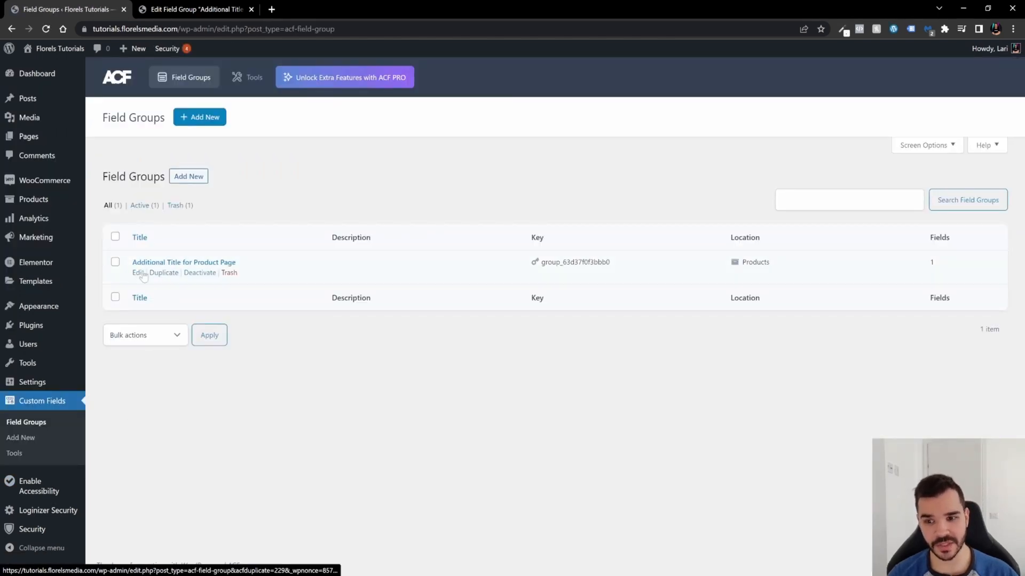
{"action": "left_click", "coordinate": [142, 274]}
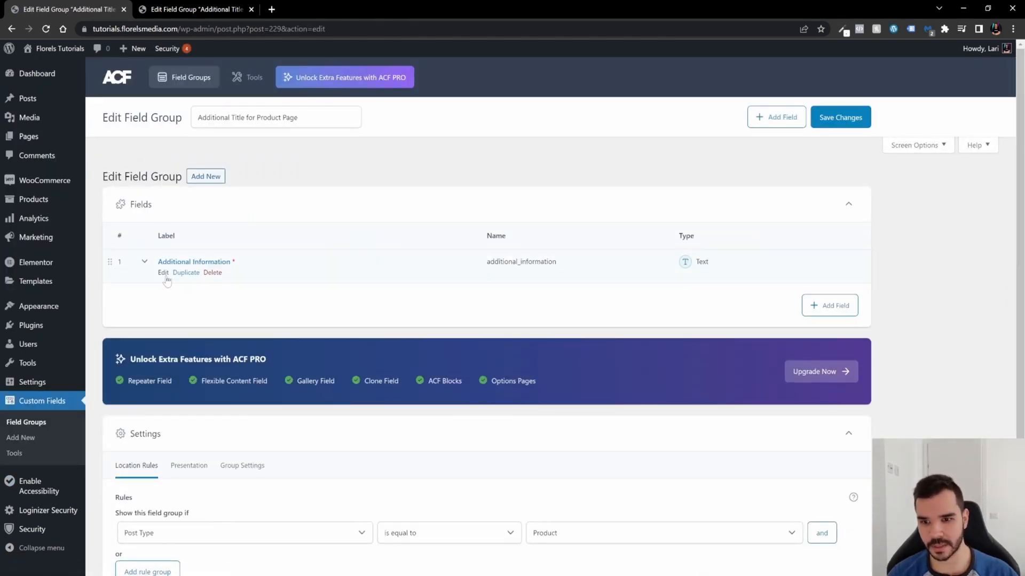
{"action": "left_click", "coordinate": [168, 280]}
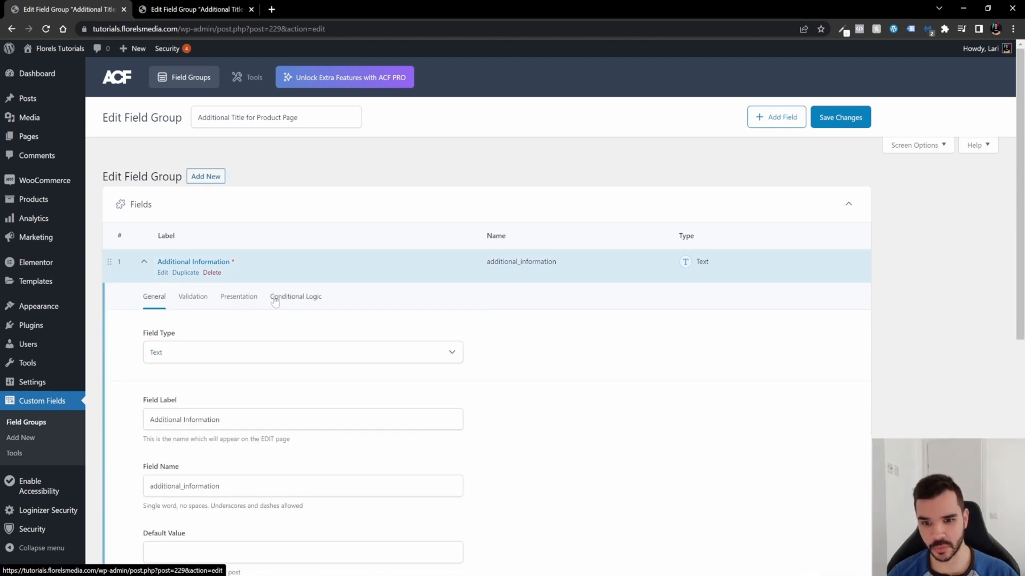
{"action": "left_click", "coordinate": [193, 298]}
{"action": "left_click_drag", "start_coordinate": [176, 385], "coordinate": [145, 384]}
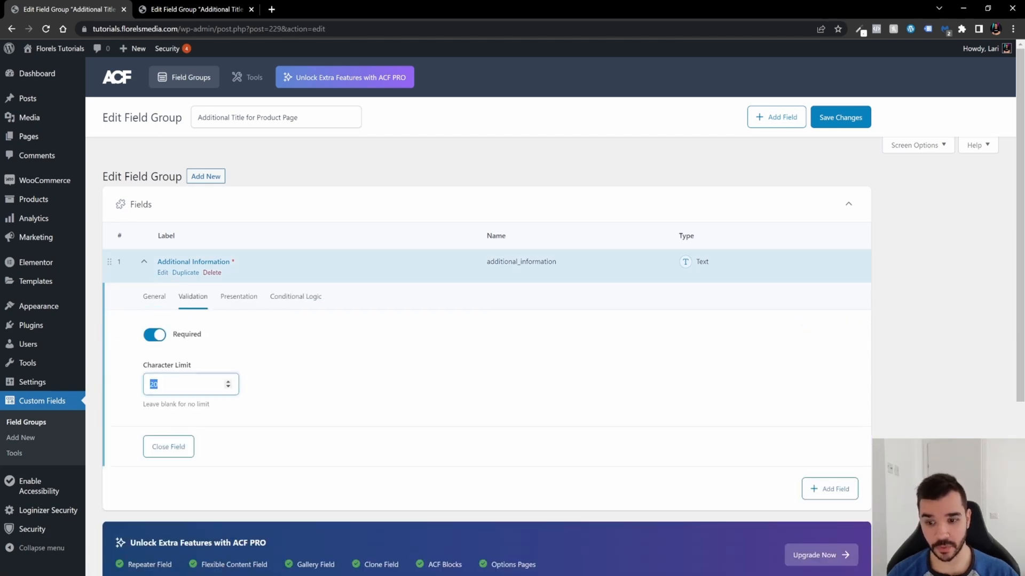
{"action": "key", "text": "BackSpace"}
{"action": "left_click", "coordinate": [853, 118]}
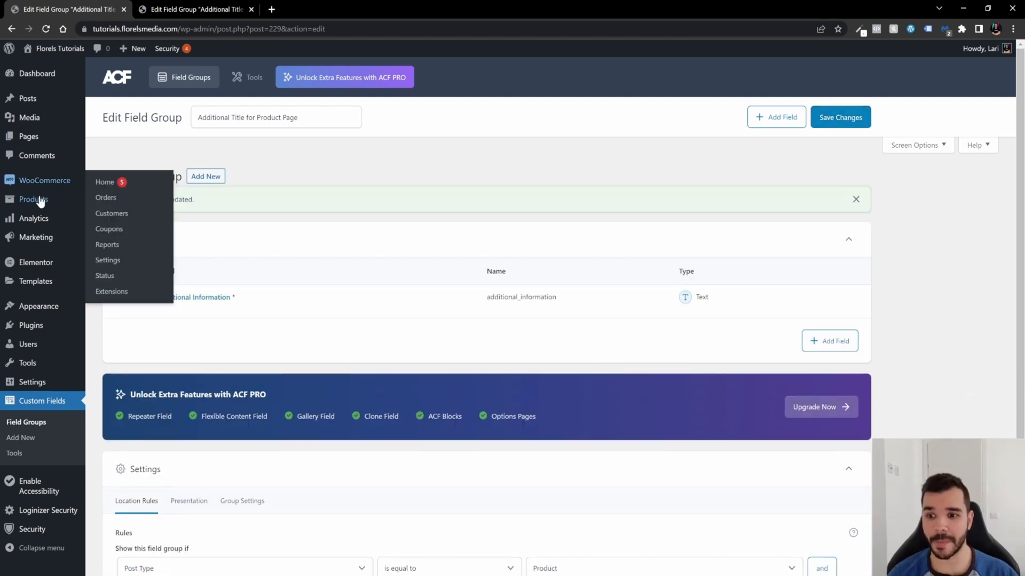
Set the V-Neck T-Shirt's Additional Information to "This Shirt goes up in size up to XXXL" and update the product.
{"action": "left_click", "coordinate": [34, 199]}
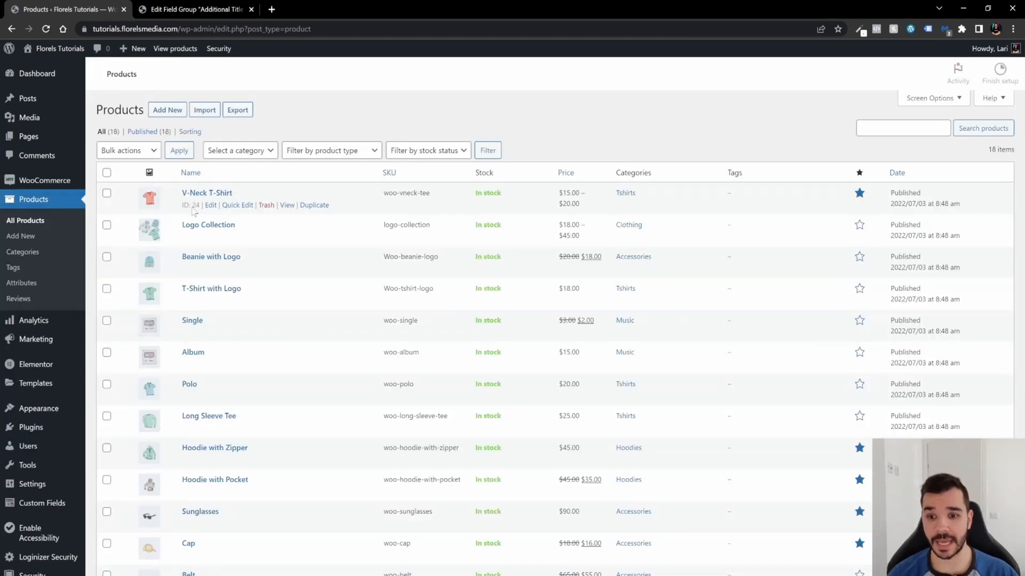
{"action": "left_click", "coordinate": [210, 206]}
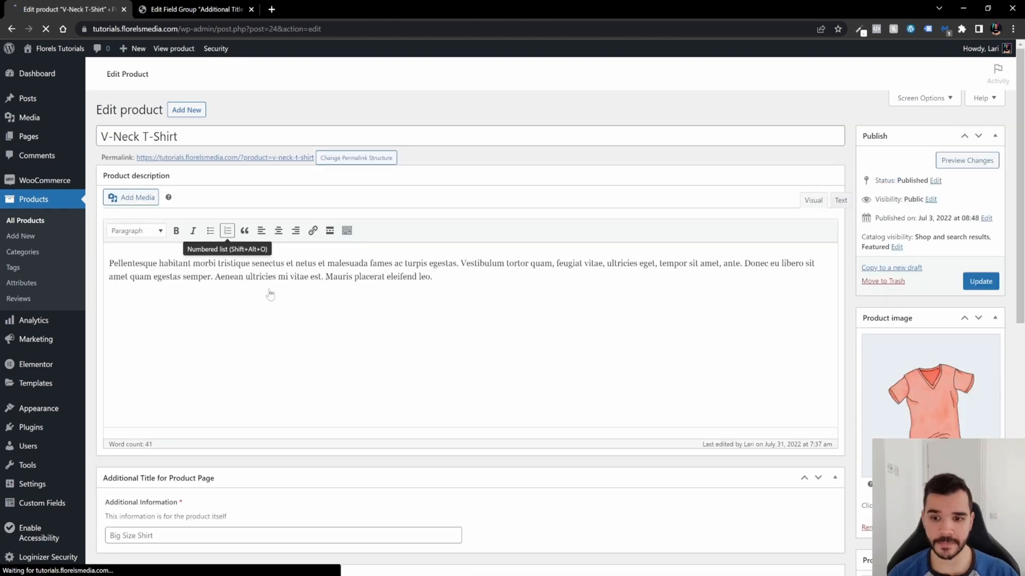
{"action": "scroll", "coordinate": [464, 330], "scroll_direction": "down", "scroll_amount": 4}
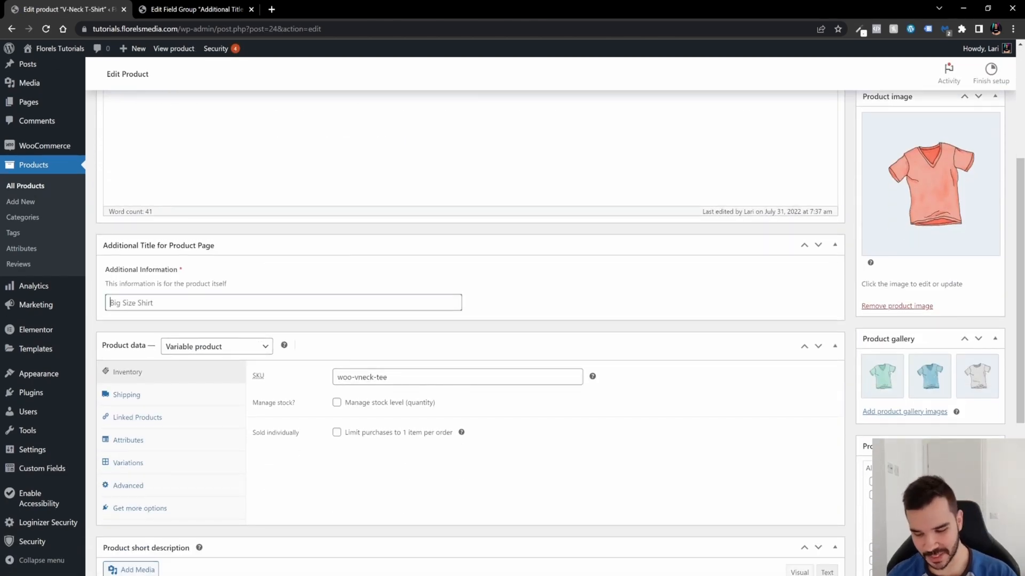
{"action": "type", "text": "T"}
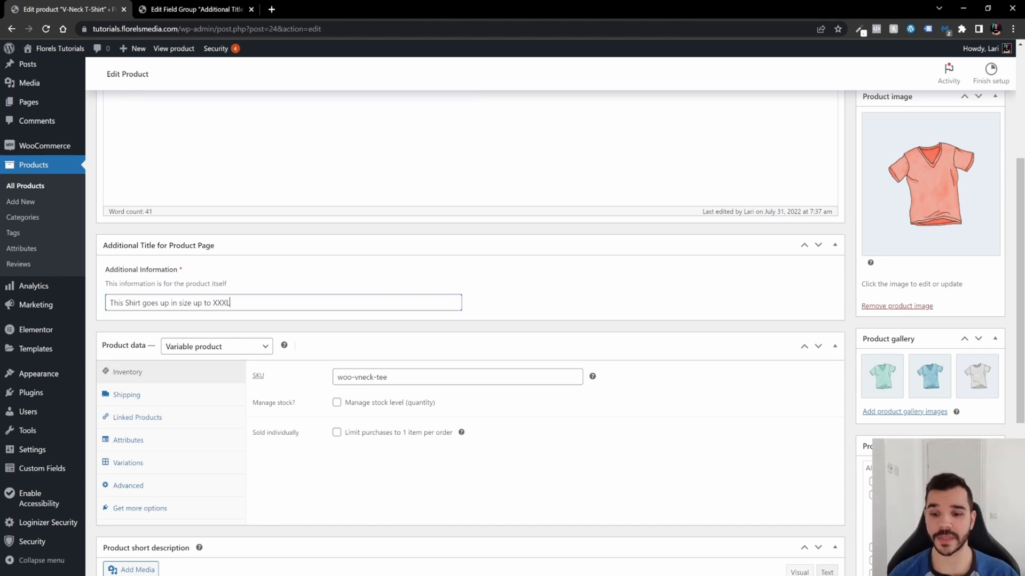
{"action": "scroll", "coordinate": [390, 341], "scroll_direction": "up", "scroll_amount": 1}
{"action": "scroll", "coordinate": [639, 329], "scroll_direction": "up", "scroll_amount": 2}
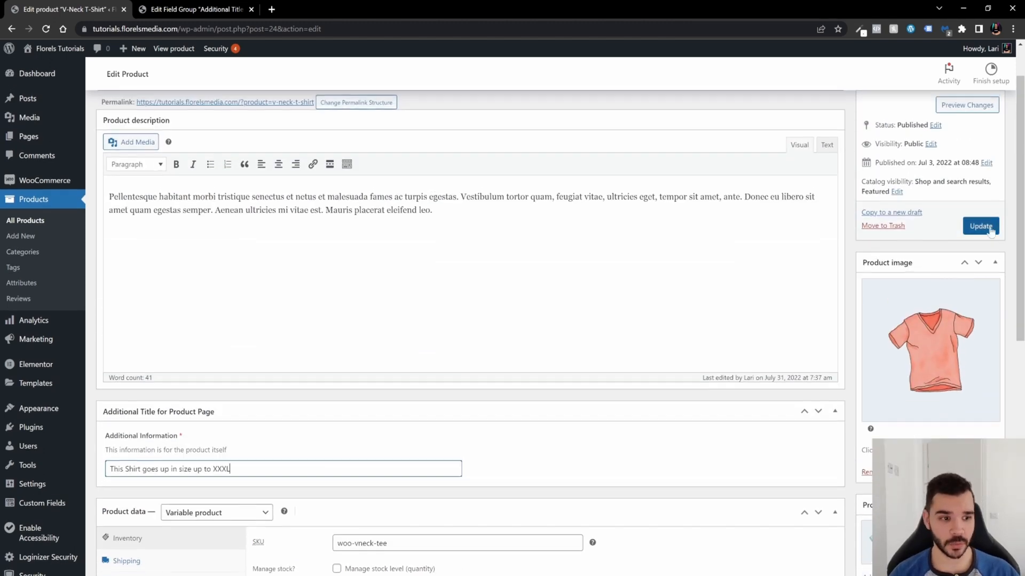
{"action": "left_click", "coordinate": [981, 226]}
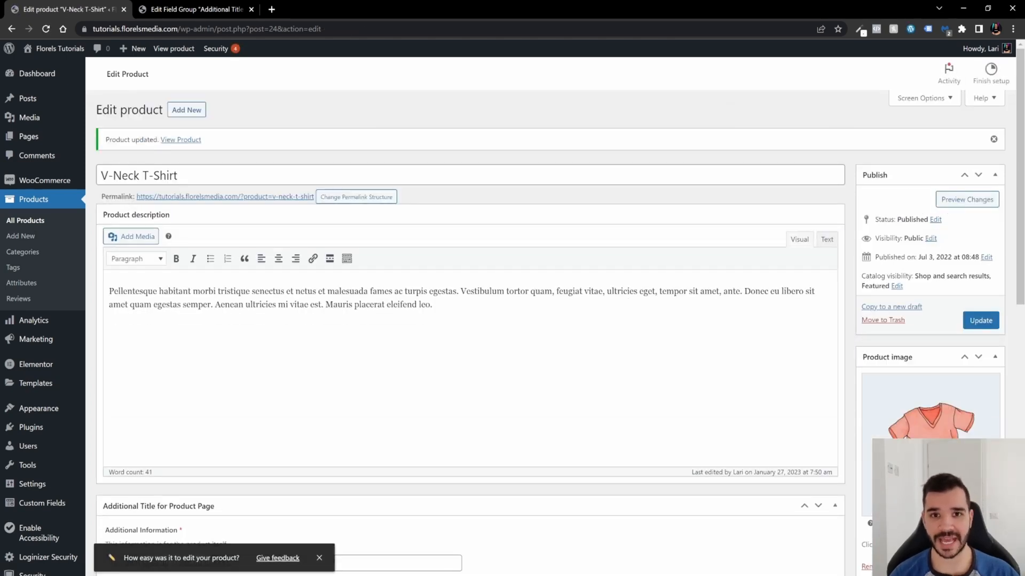
Create a new Elementor template of type Single Product named "Single Product Page".
{"action": "left_click", "coordinate": [44, 383]}
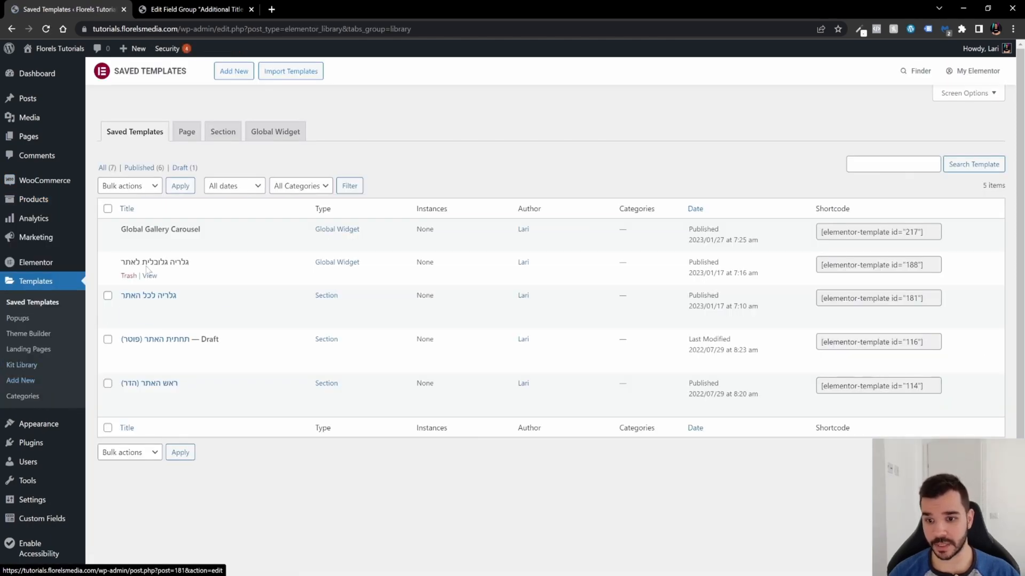
{"action": "left_click", "coordinate": [233, 75]}
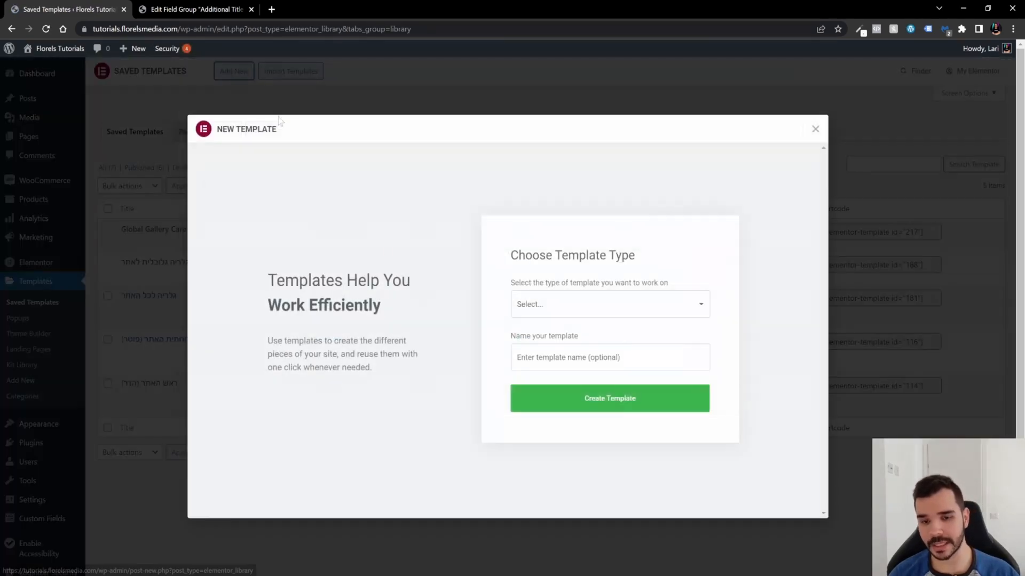
{"action": "left_click", "coordinate": [575, 310]}
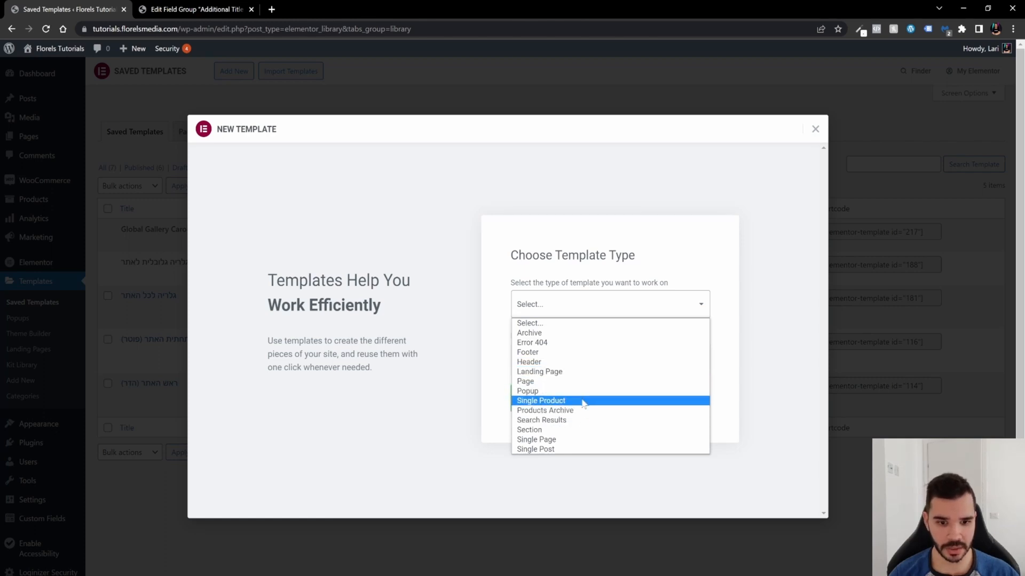
{"action": "left_click", "coordinate": [582, 401]}
{"action": "left_click", "coordinate": [575, 357]}
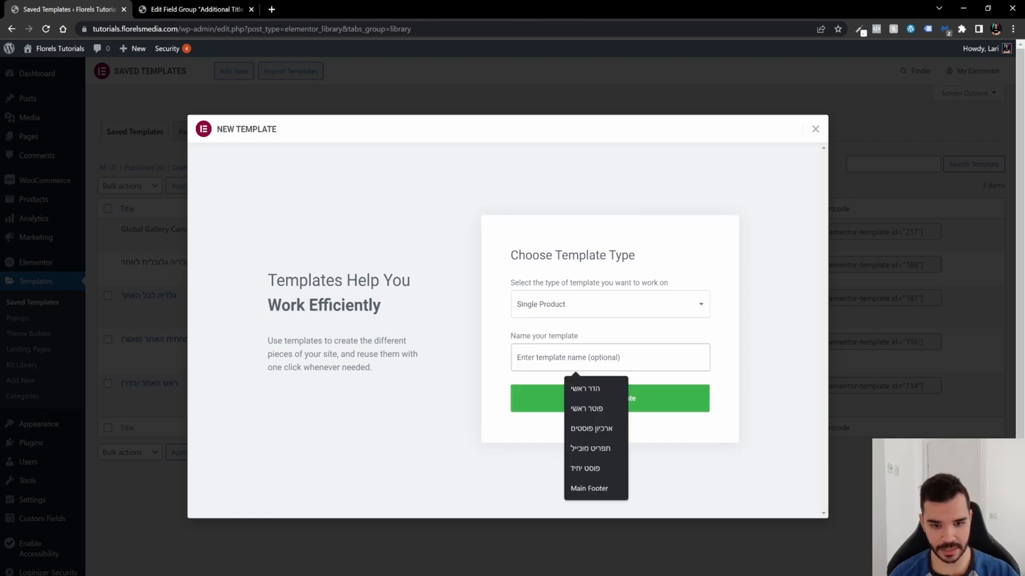
{"action": "type", "text": "Singlw"}
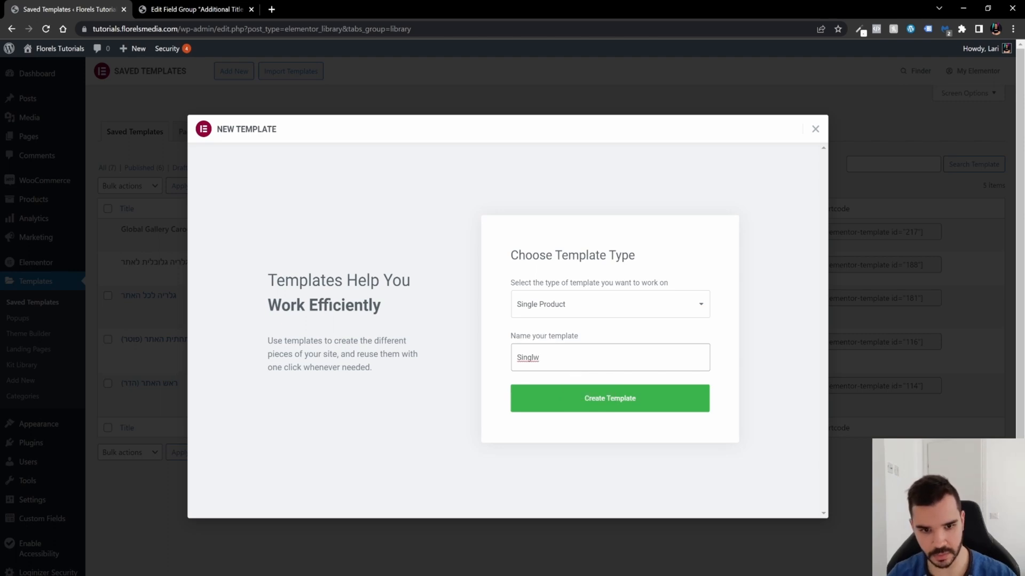
{"action": "key", "text": "BackSpace"}
{"action": "type", "text": "e "}
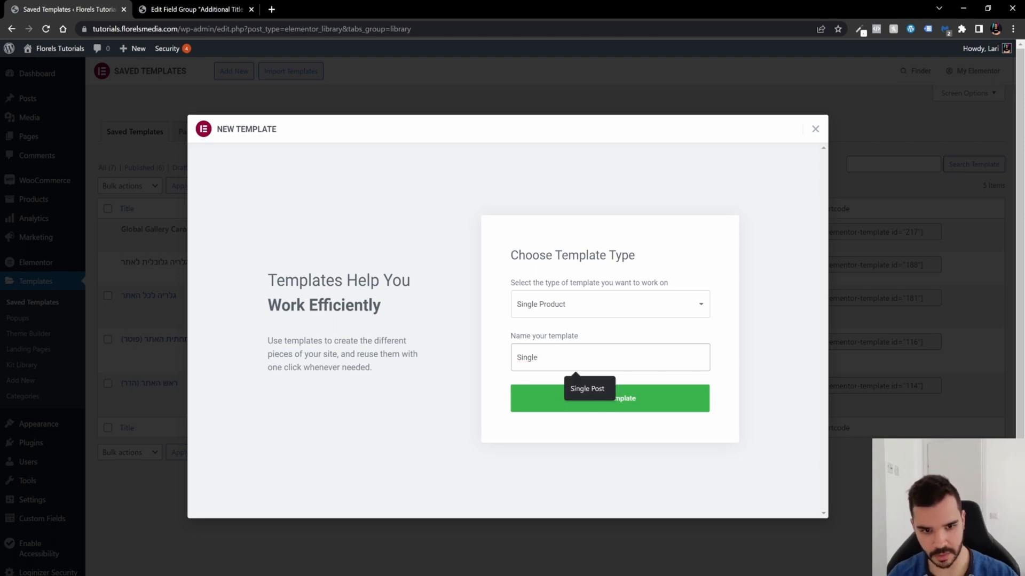
{"action": "type", "text": "Produc"}
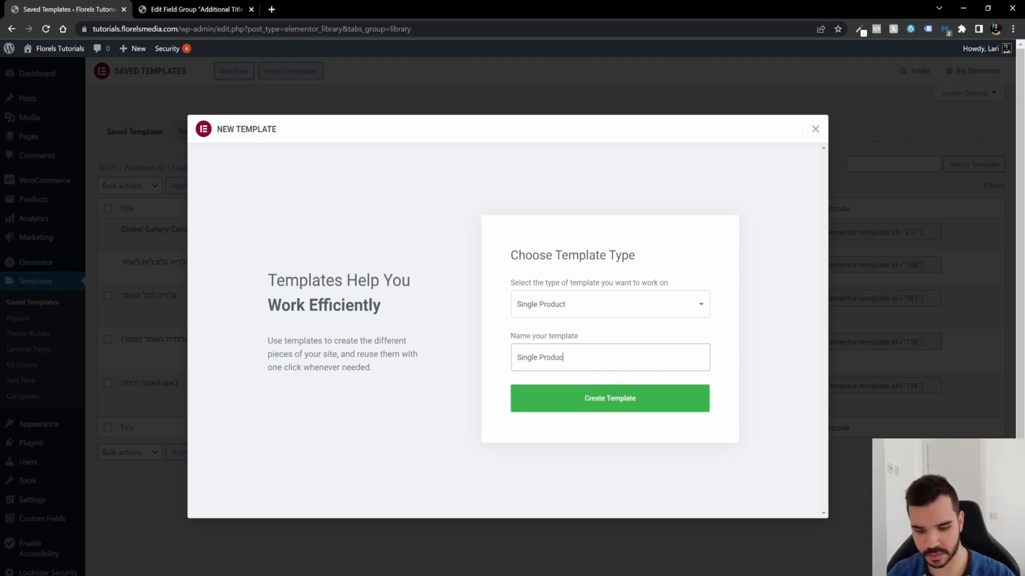
{"action": "type", "text": "t Page"}
{"action": "left_click", "coordinate": [599, 404]}
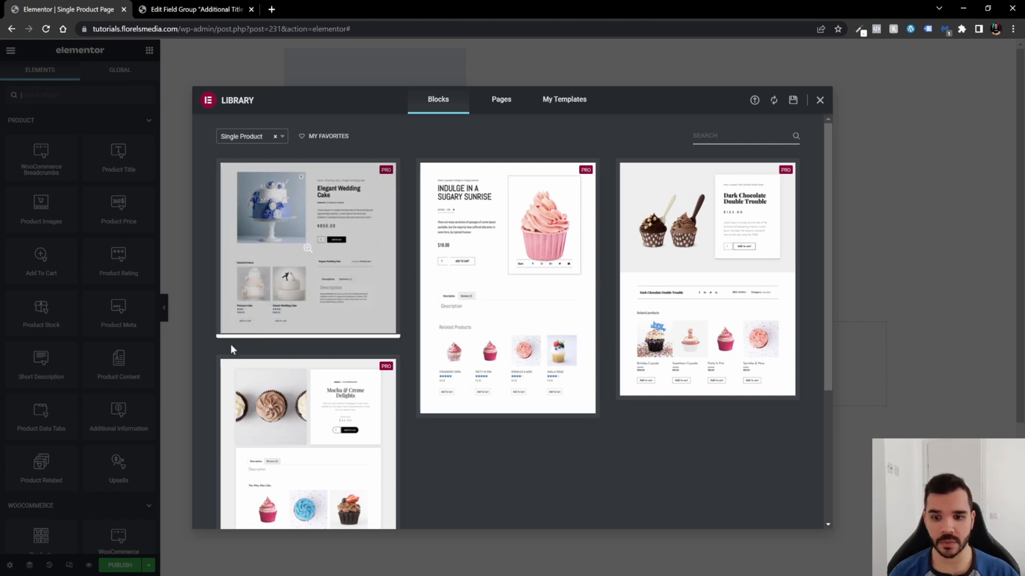
Insert the "Elegant Wedding Cake" single product block into the template and review the inserted layout.
{"action": "left_click", "coordinate": [241, 329]}
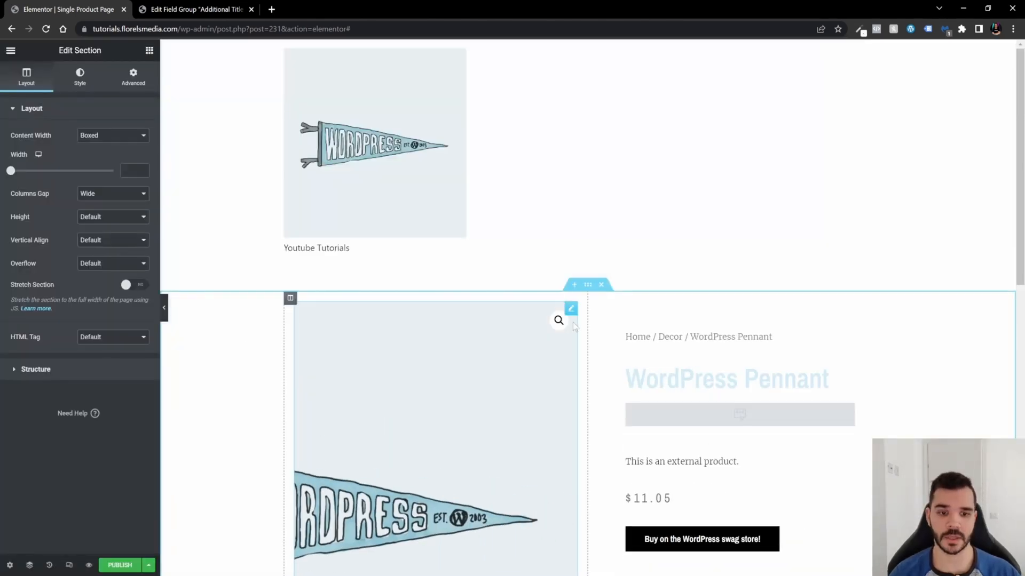
{"action": "scroll", "coordinate": [677, 317], "scroll_direction": "down", "scroll_amount": 3}
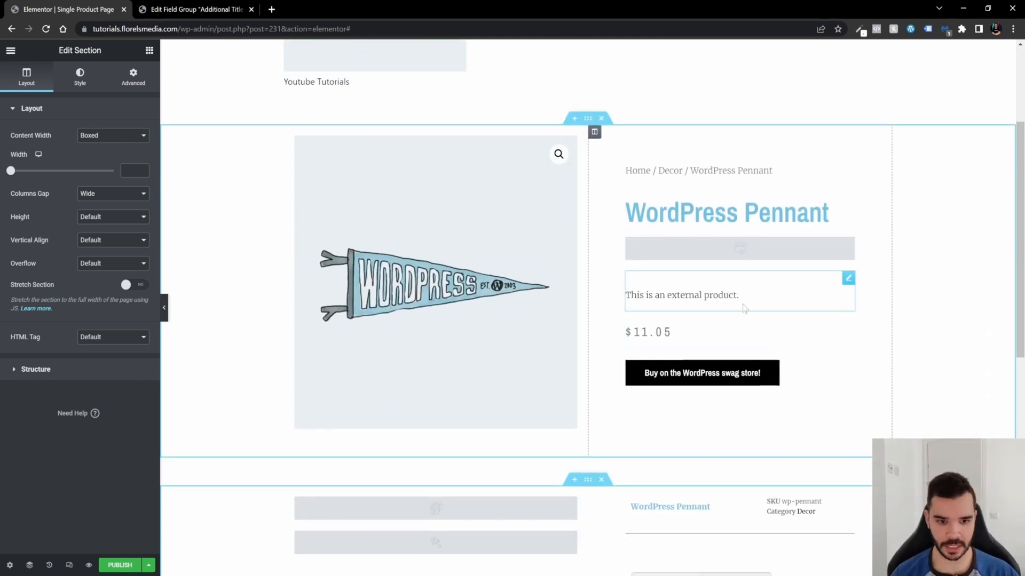
{"action": "scroll", "coordinate": [463, 343], "scroll_direction": "down", "scroll_amount": 3}
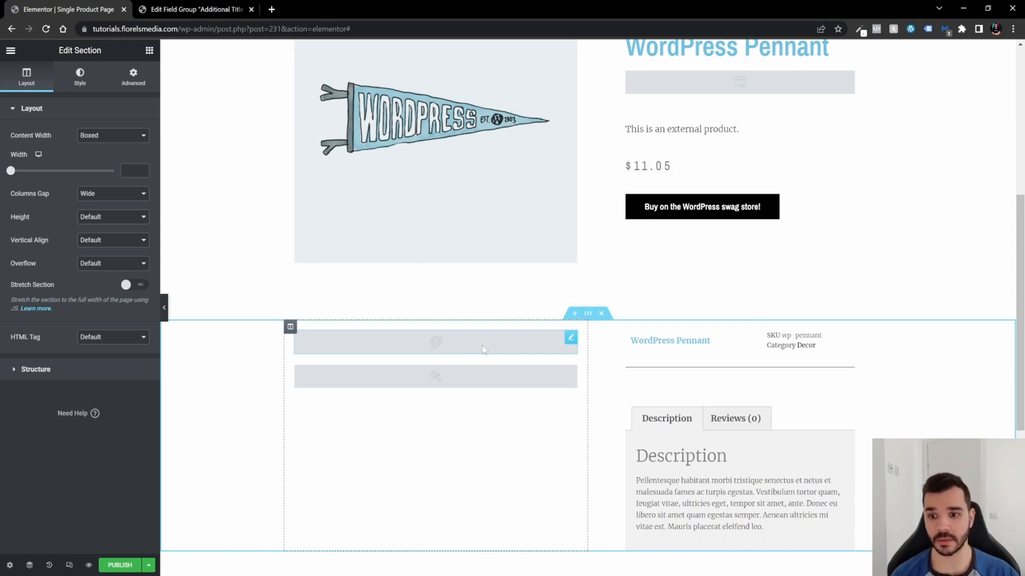
Add an Accordion widget at the start of the column beneath the product image and expand its first item.
{"action": "left_click", "coordinate": [150, 52]}
{"action": "scroll", "coordinate": [104, 443], "scroll_direction": "down", "scroll_amount": 3}
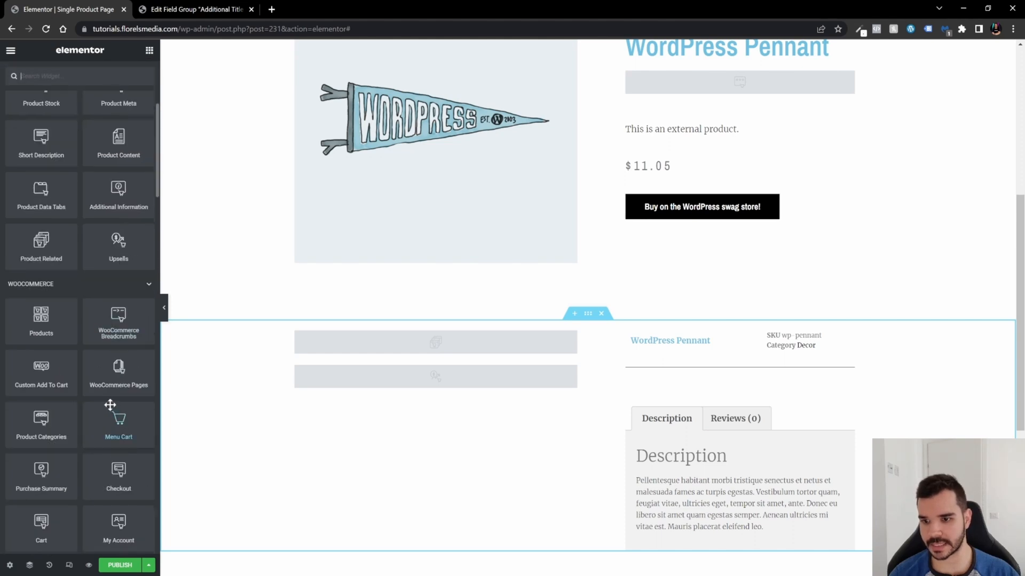
{"action": "scroll", "coordinate": [104, 405], "scroll_direction": "up", "scroll_amount": 4}
{"action": "type", "text": "Acc"}
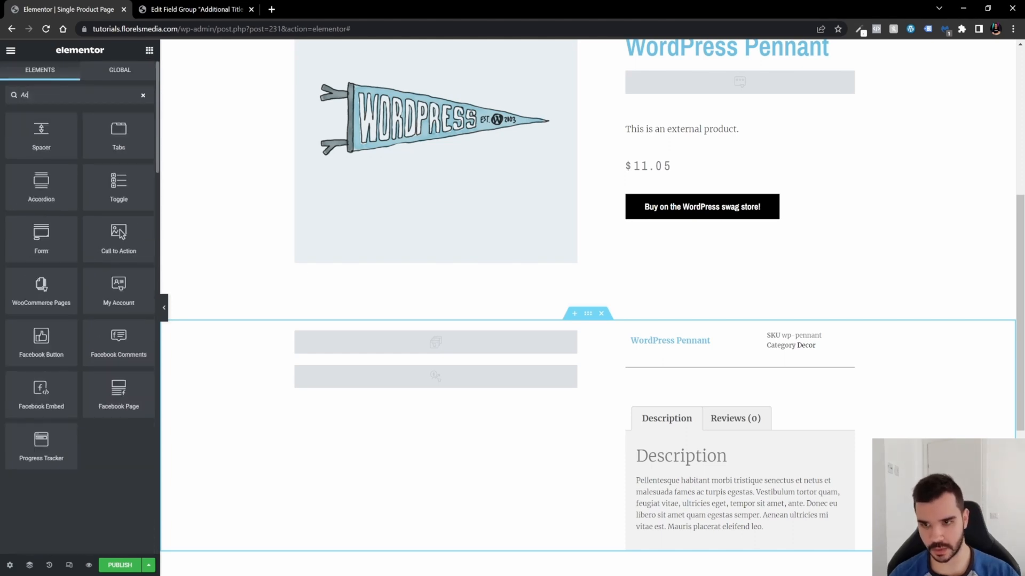
{"action": "left_click_drag", "start_coordinate": [124, 137], "coordinate": [372, 344]}
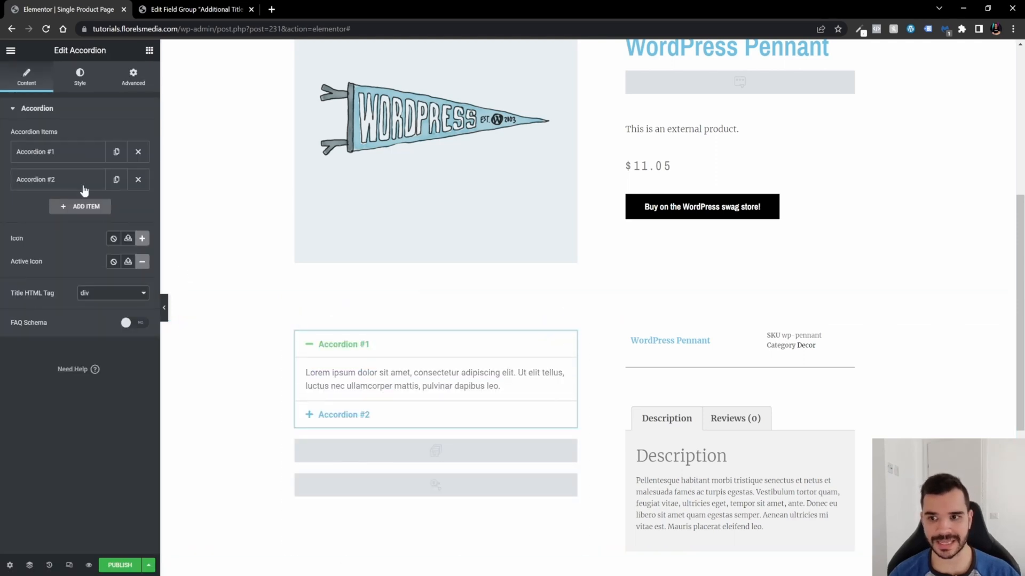
{"action": "left_click", "coordinate": [70, 155]}
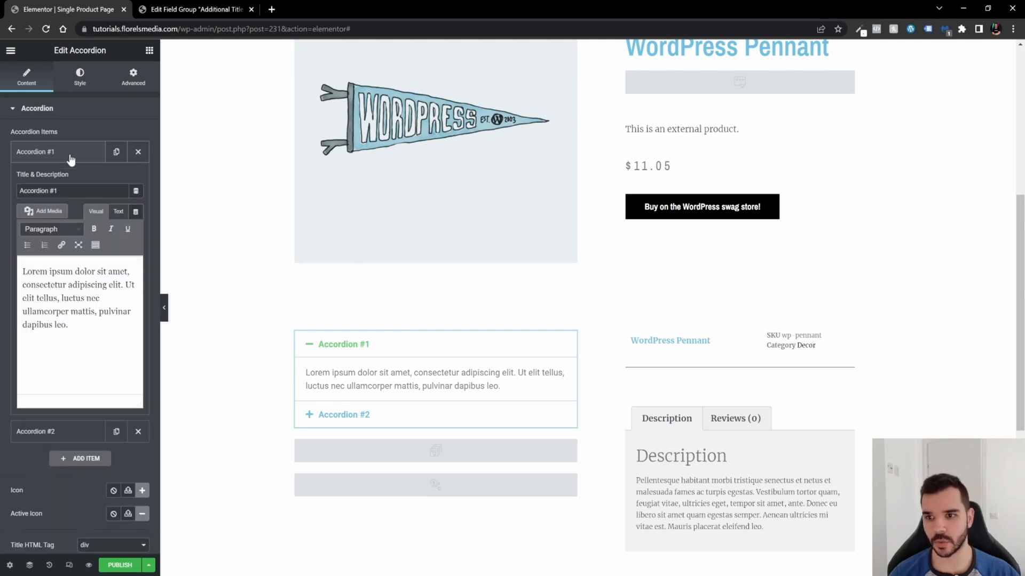
{"action": "left_click", "coordinate": [136, 193]}
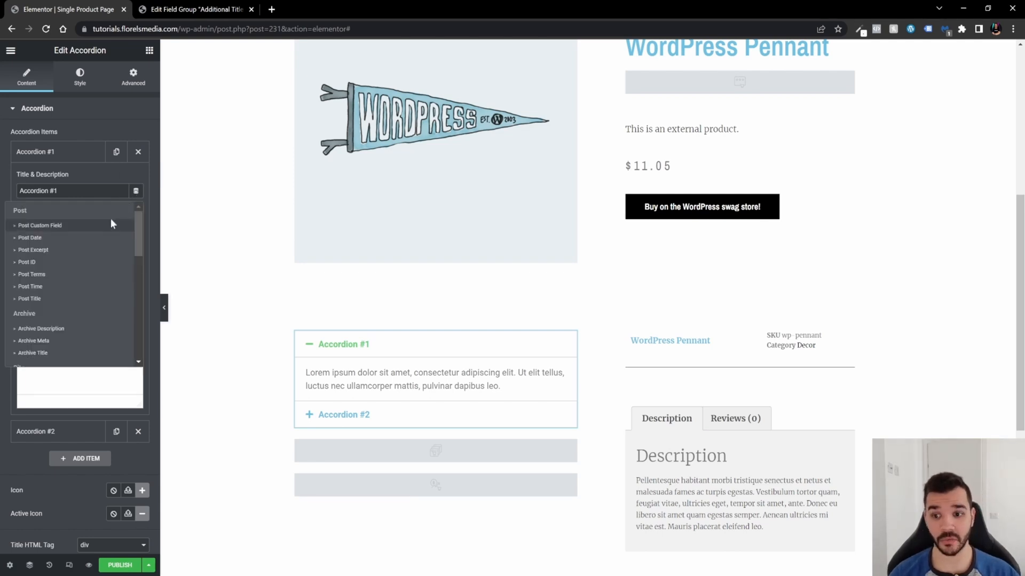
{"action": "scroll", "coordinate": [119, 256], "scroll_direction": "down", "scroll_amount": 10}
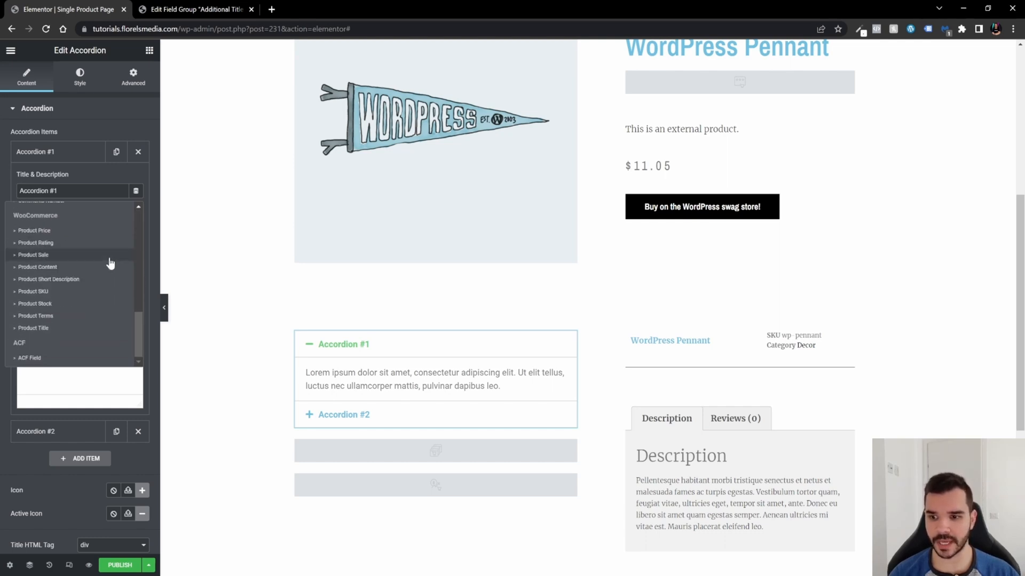
{"action": "left_click", "coordinate": [45, 359]}
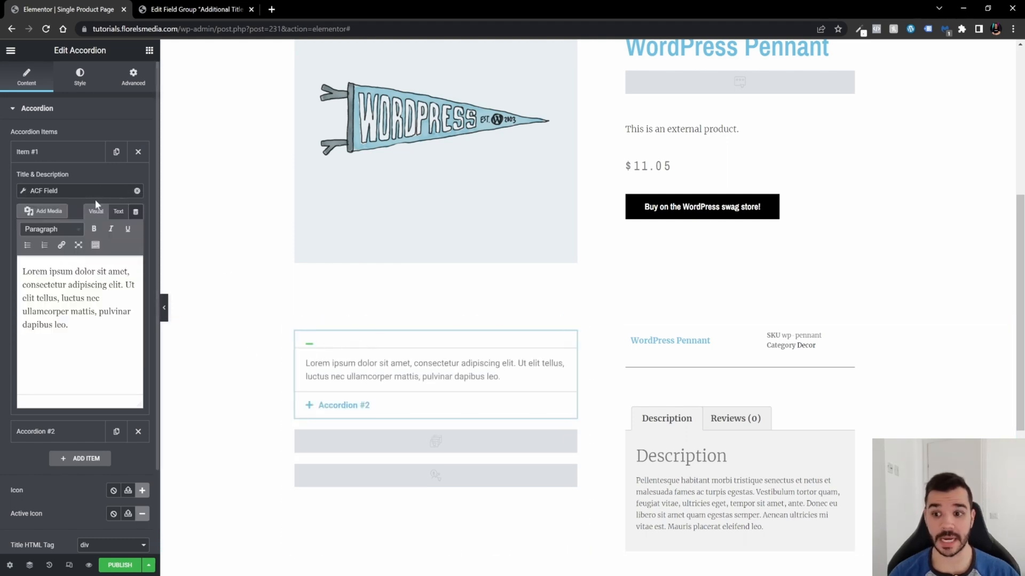
{"action": "left_click", "coordinate": [75, 190]}
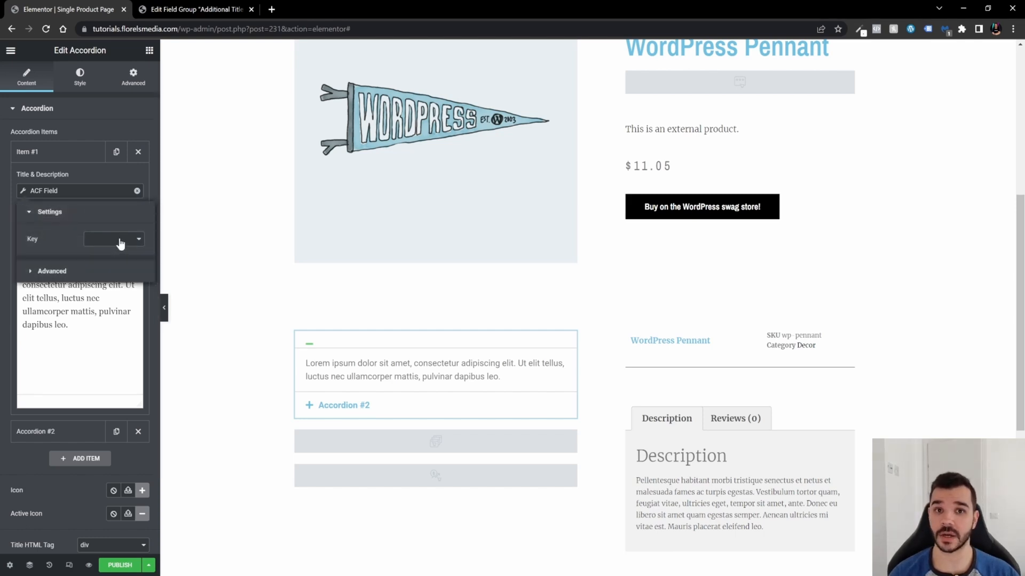
{"action": "left_click", "coordinate": [121, 244]}
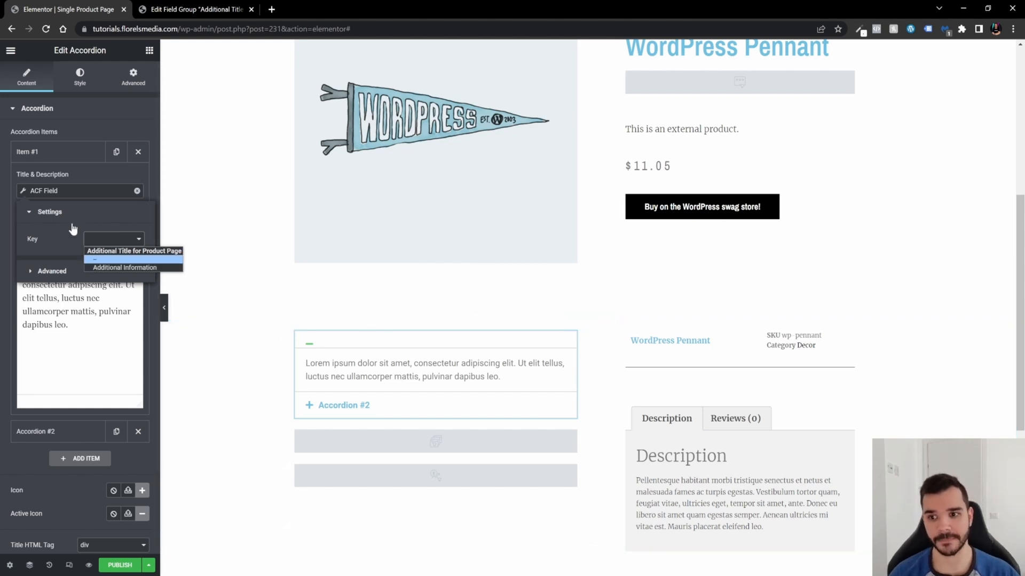
{"action": "left_click", "coordinate": [137, 191]}
Title the first accordion item "Additional Product Info".
{"action": "triple_click", "coordinate": [75, 191]}
{"action": "type", "text": "A"}
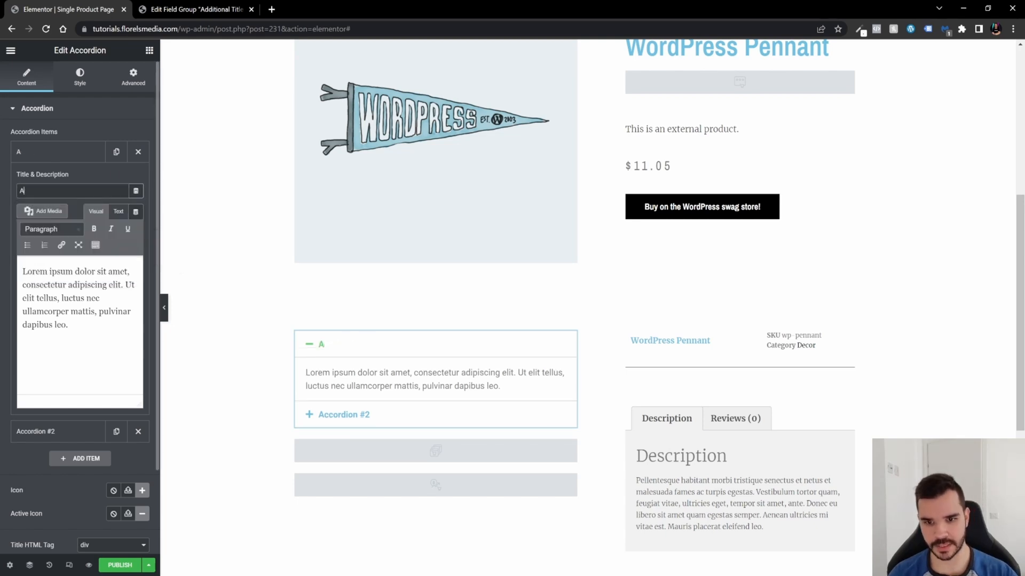
{"action": "type", "text": "dditio"}
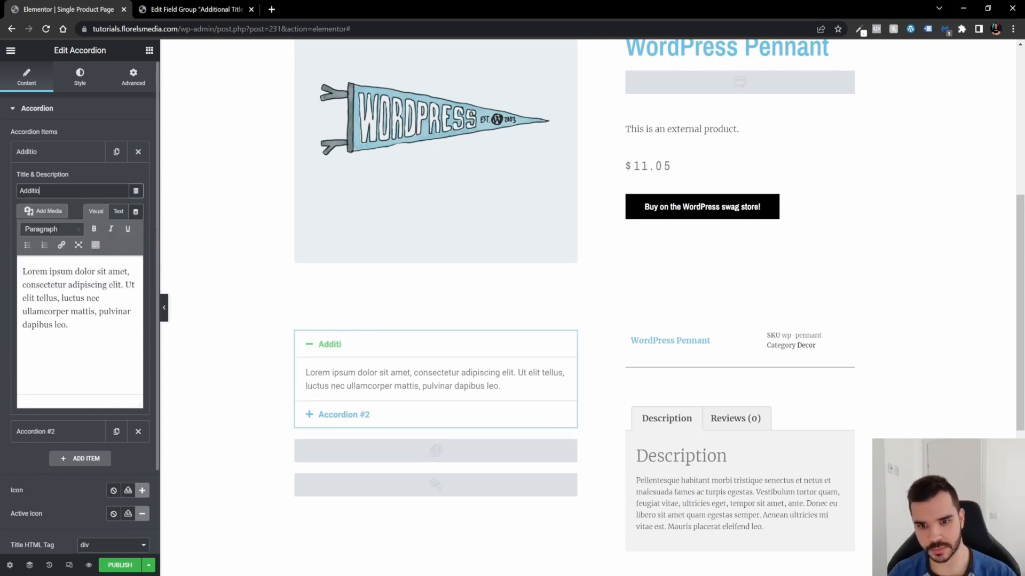
{"action": "type", "text": "nl "}
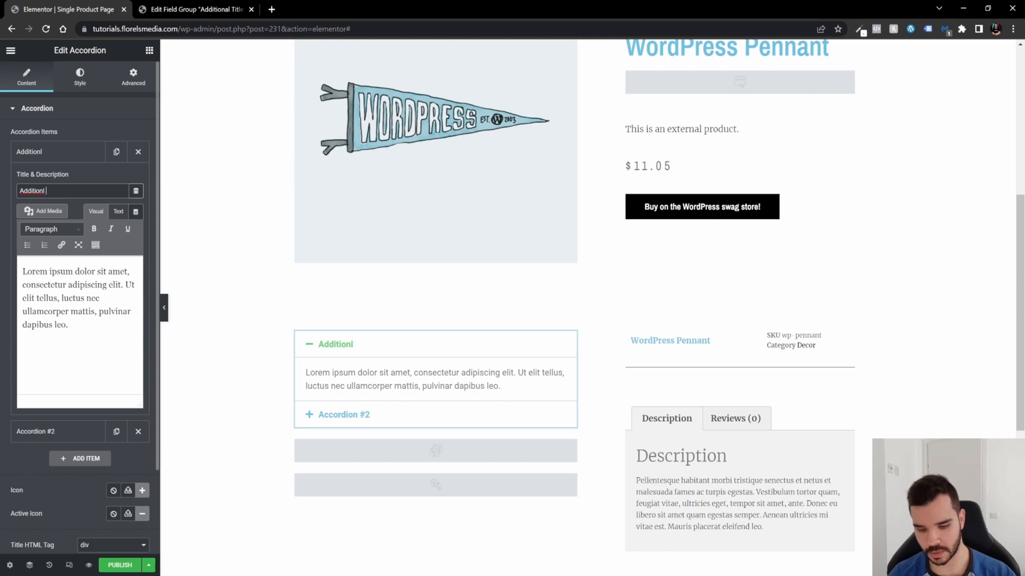
{"action": "type", "text": "Product"}
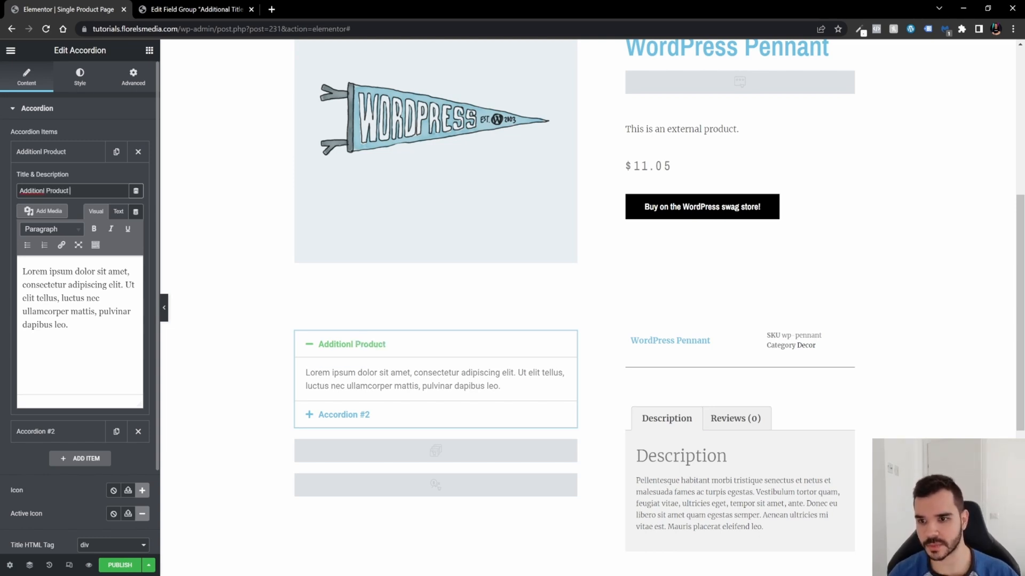
{"action": "type", "text": "a"}
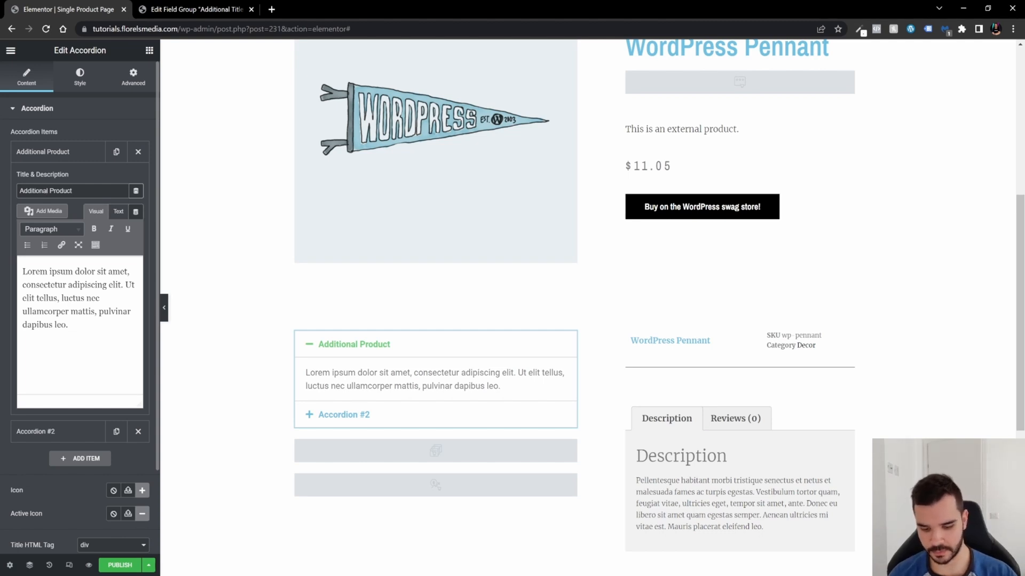
{"action": "type", "text": " Info"}
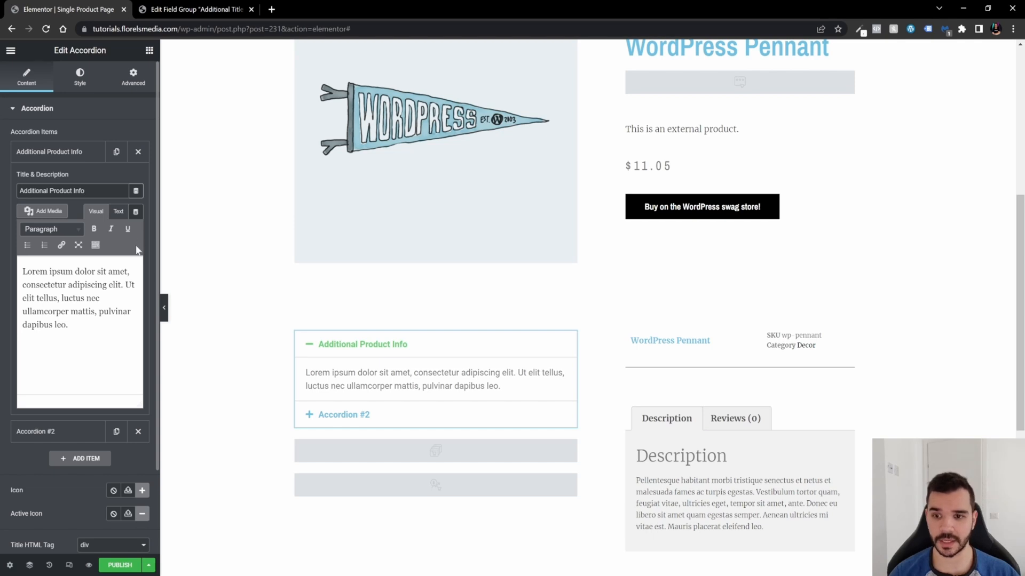
Link the Additional Product Info item's content to the dynamic ACF Field with the key Additional Information.
{"action": "left_click", "coordinate": [137, 215]}
{"action": "scroll", "coordinate": [83, 318], "scroll_direction": "down", "scroll_amount": 6}
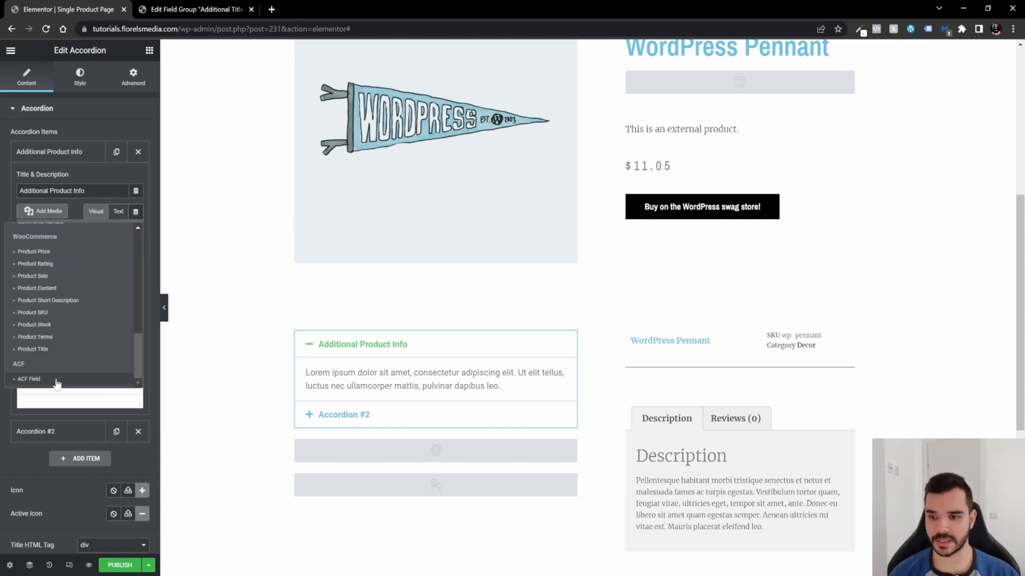
{"action": "left_click", "coordinate": [55, 380]}
{"action": "left_click", "coordinate": [76, 215]}
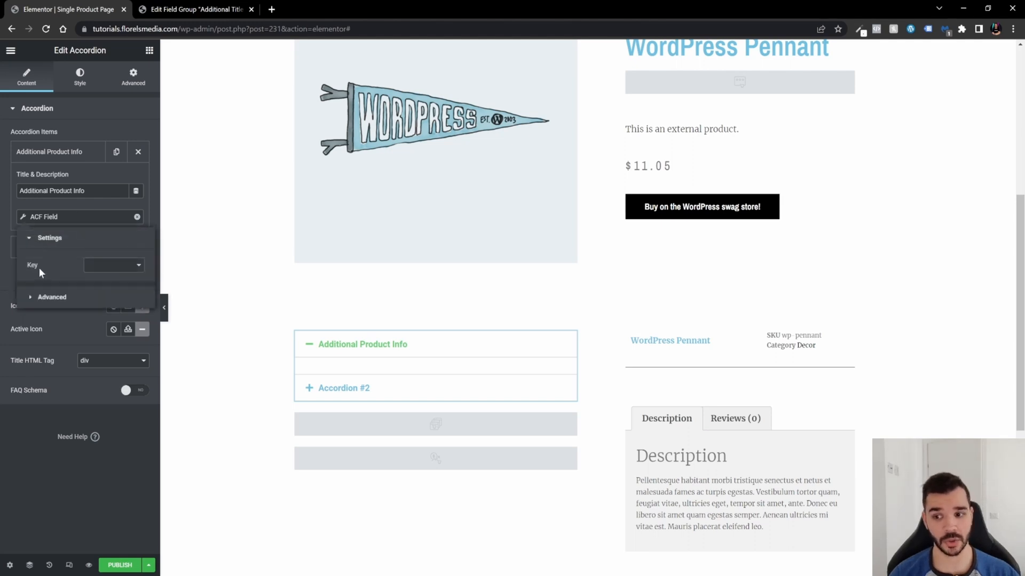
{"action": "left_click", "coordinate": [106, 266]}
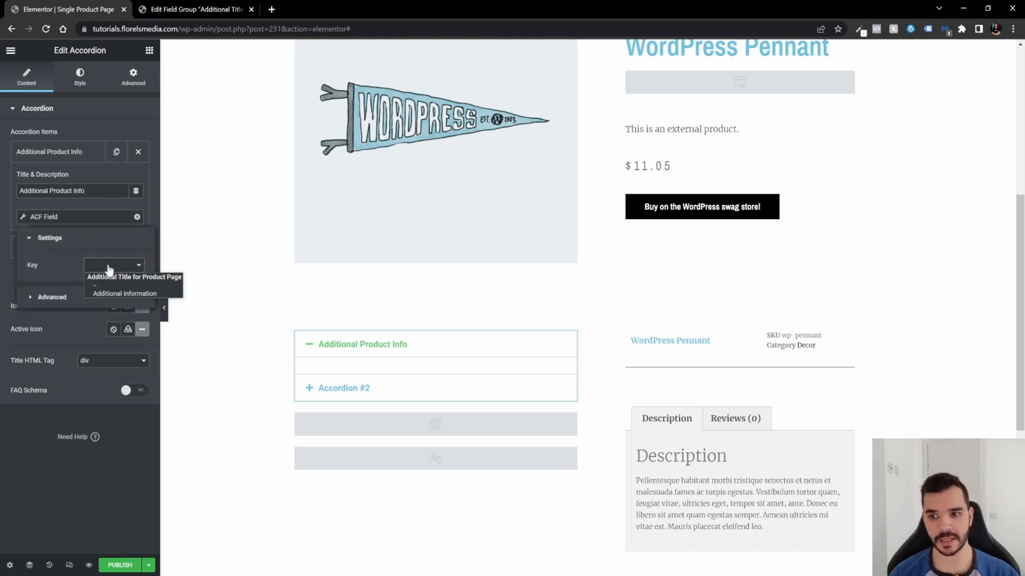
{"action": "left_click", "coordinate": [115, 294]}
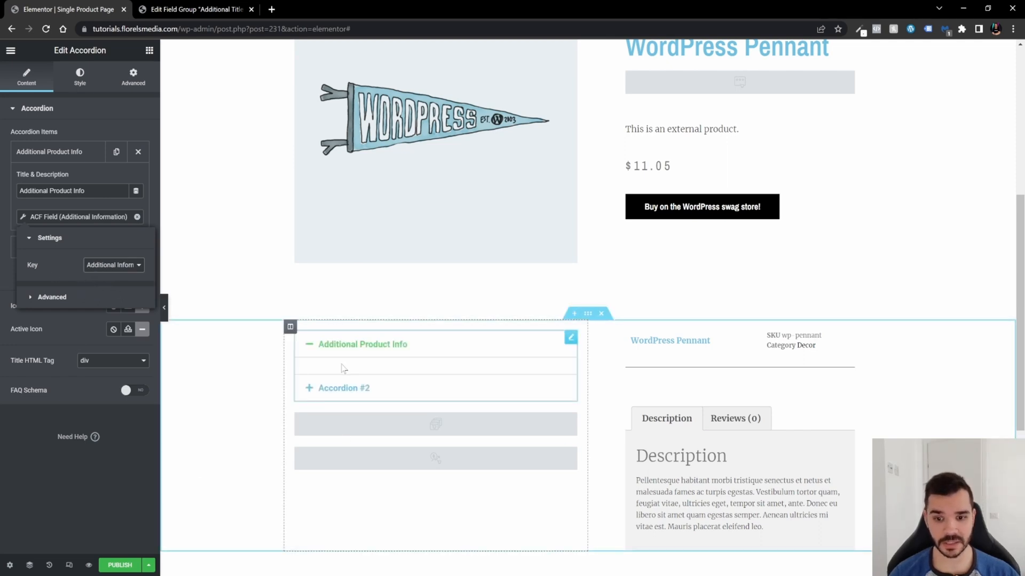
{"action": "left_click", "coordinate": [393, 295]}
Publish the template with a display condition that includes Products.
{"action": "scroll", "coordinate": [382, 256], "scroll_direction": "up", "scroll_amount": 2}
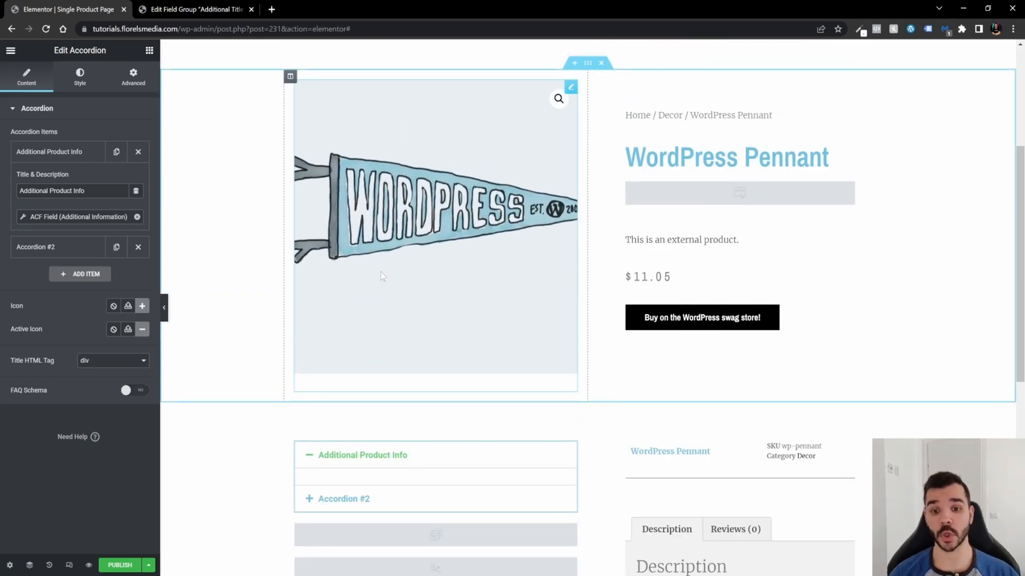
{"action": "left_click", "coordinate": [120, 565]}
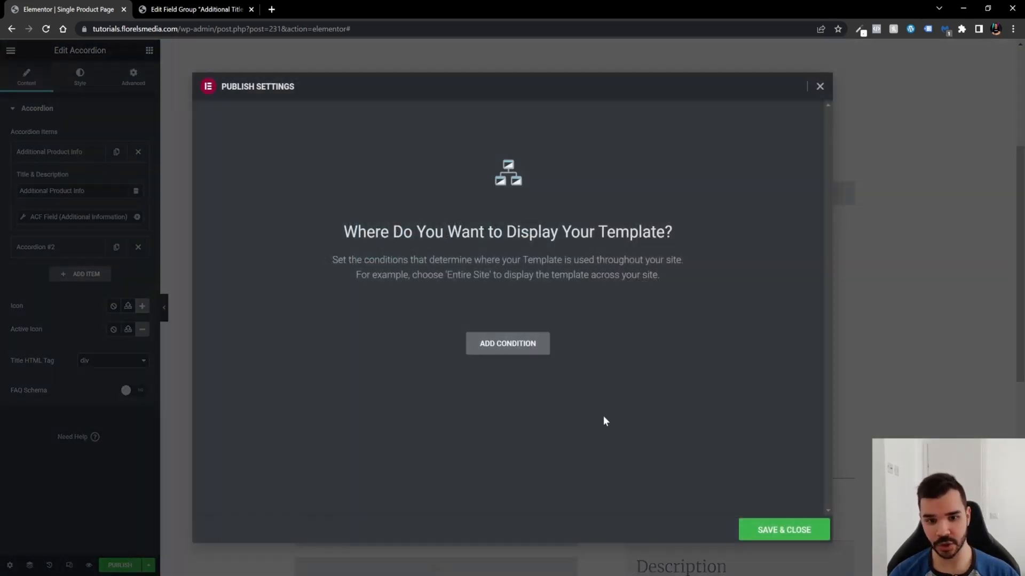
{"action": "left_click", "coordinate": [504, 342]}
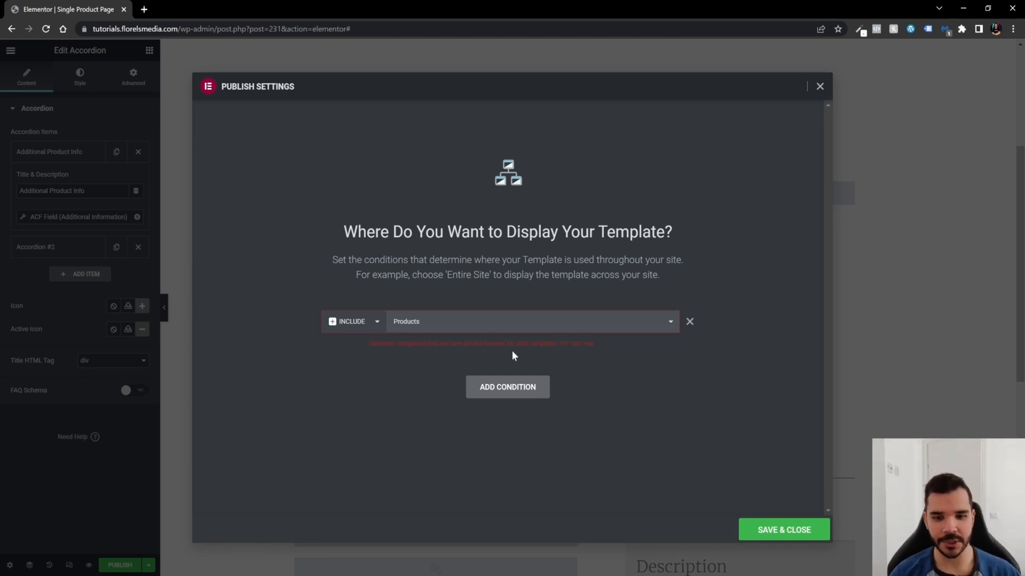
{"action": "left_click", "coordinate": [793, 541]}
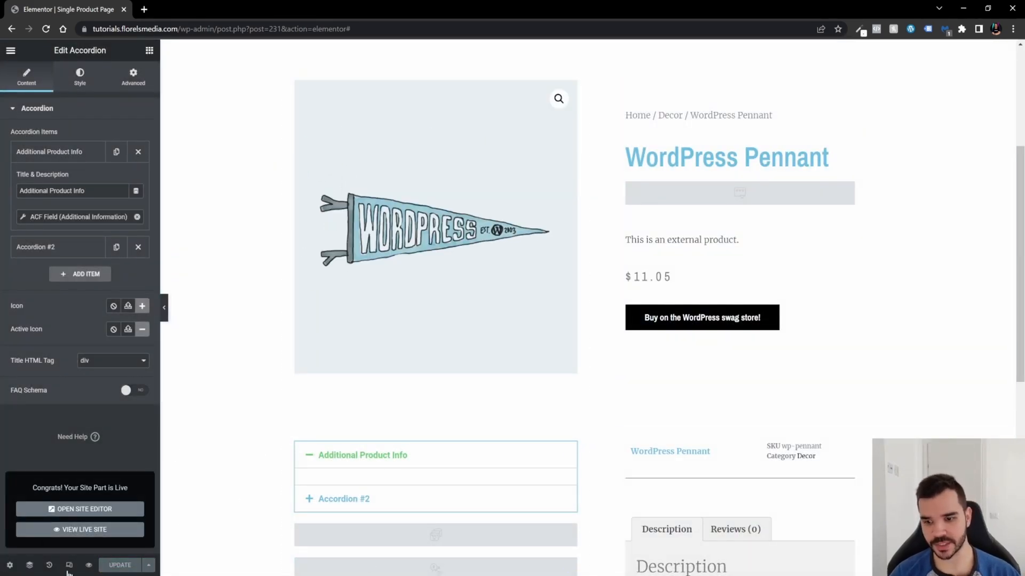
Preview the Single Product Page template and examine the Additional Product Info accordion beneath the product image.
{"action": "mouse_move", "coordinate": [88, 568]}
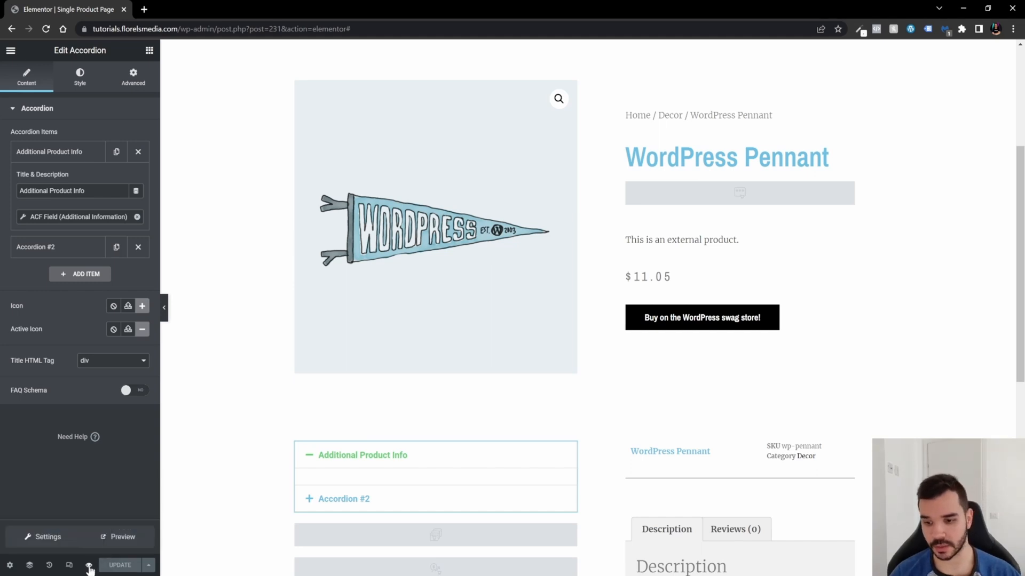
{"action": "left_click", "coordinate": [108, 536]}
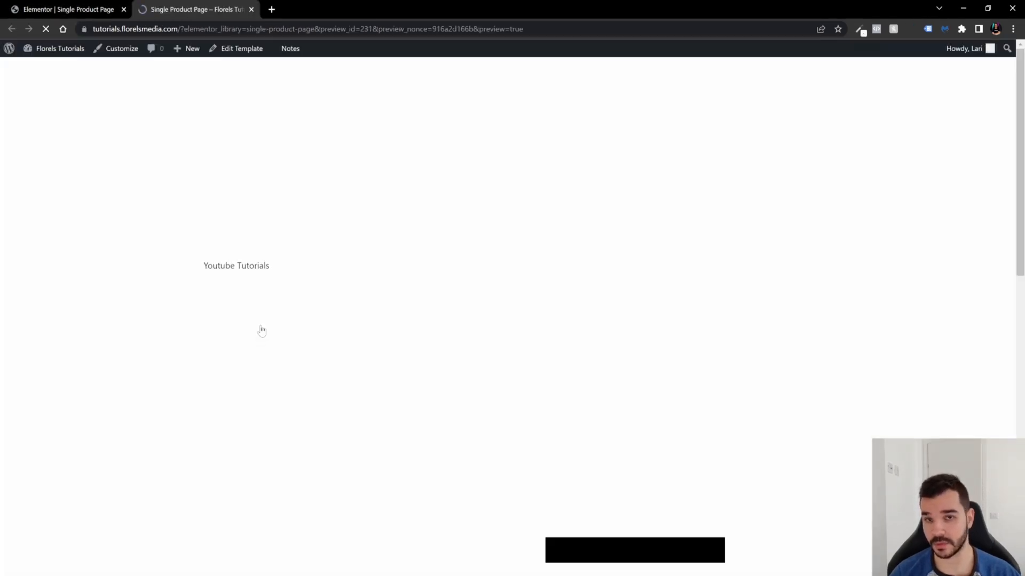
{"action": "scroll", "coordinate": [333, 275], "scroll_direction": "down", "scroll_amount": 7}
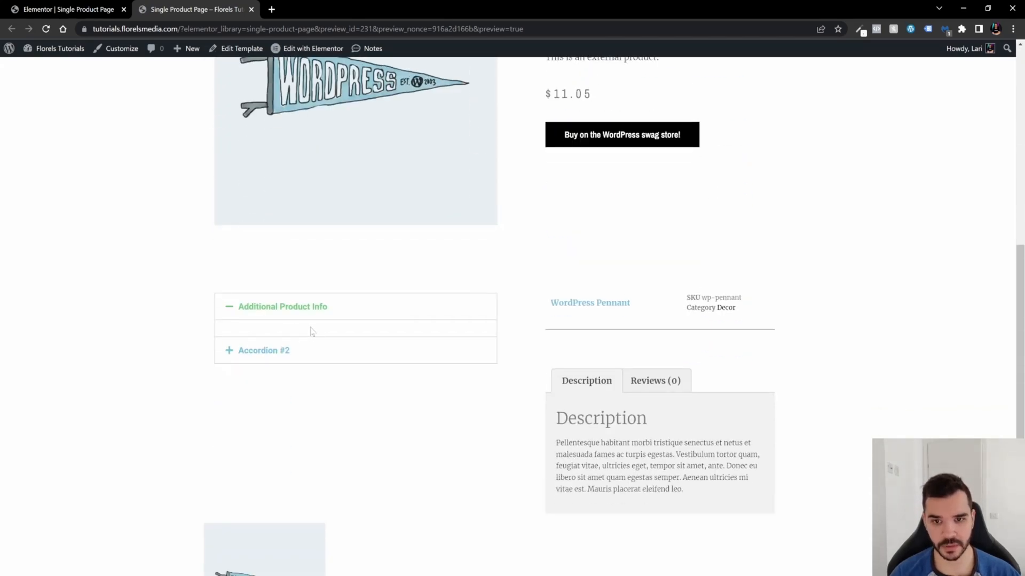
{"action": "scroll", "coordinate": [523, 320], "scroll_direction": "up", "scroll_amount": 4}
{"action": "scroll", "coordinate": [519, 318], "scroll_direction": "down", "scroll_amount": 1}
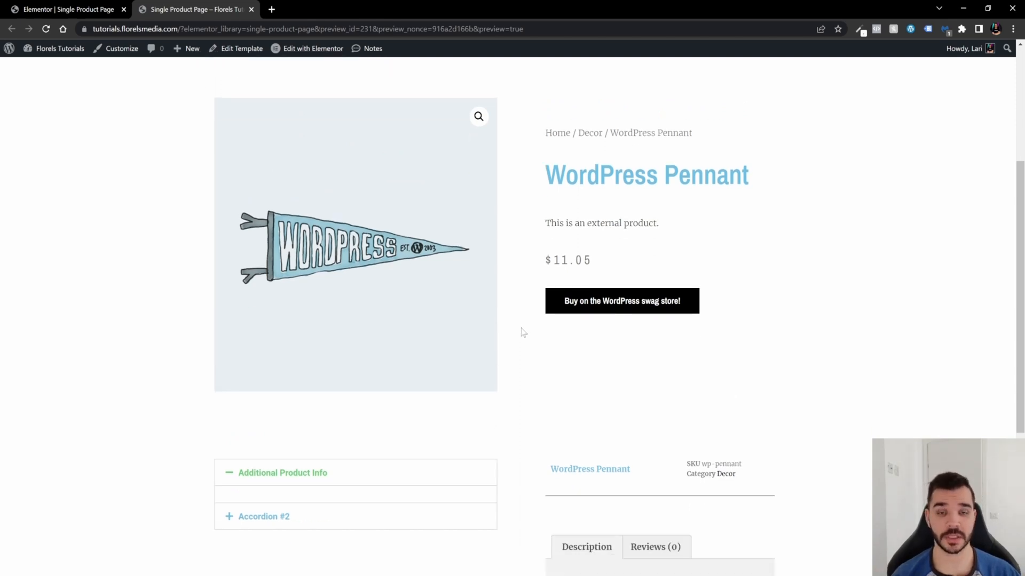
{"action": "scroll", "coordinate": [519, 374], "scroll_direction": "down", "scroll_amount": 1}
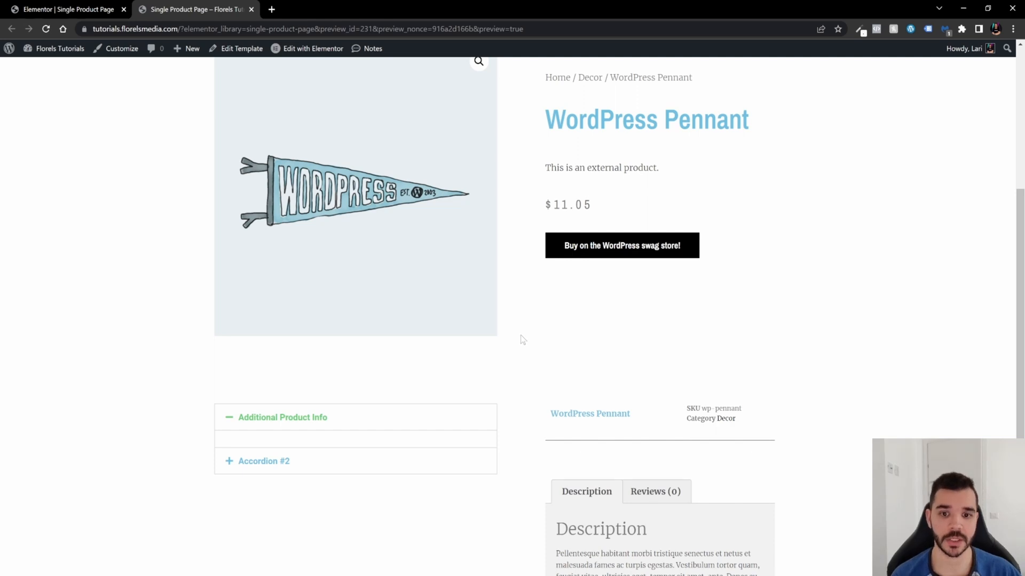
{"action": "scroll", "coordinate": [519, 339], "scroll_direction": "up", "scroll_amount": 1}
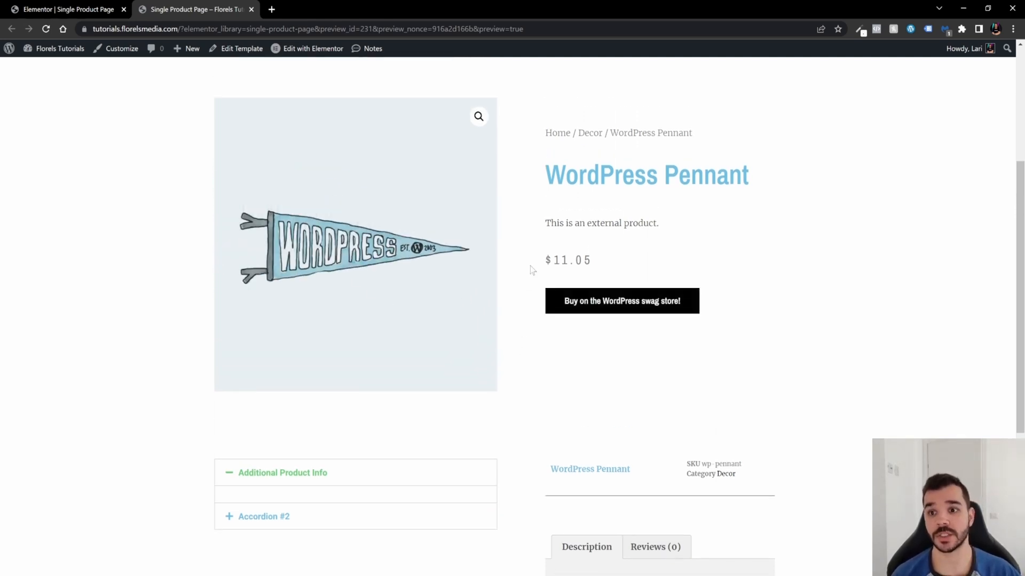
Return to the template in the Elementor editor and exit to the WordPress dashboard.
{"action": "left_click", "coordinate": [37, 5]}
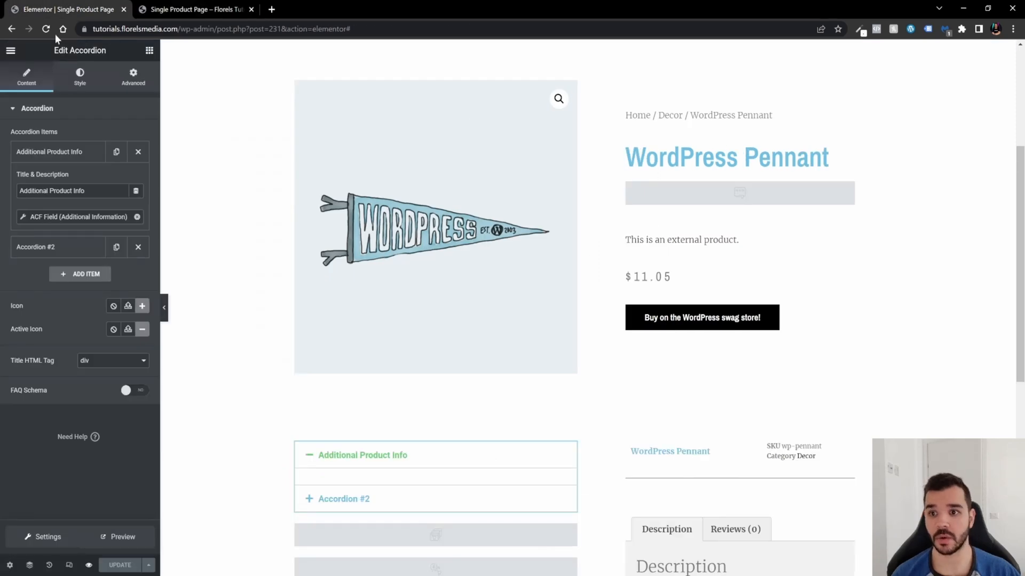
{"action": "left_click", "coordinate": [10, 53]}
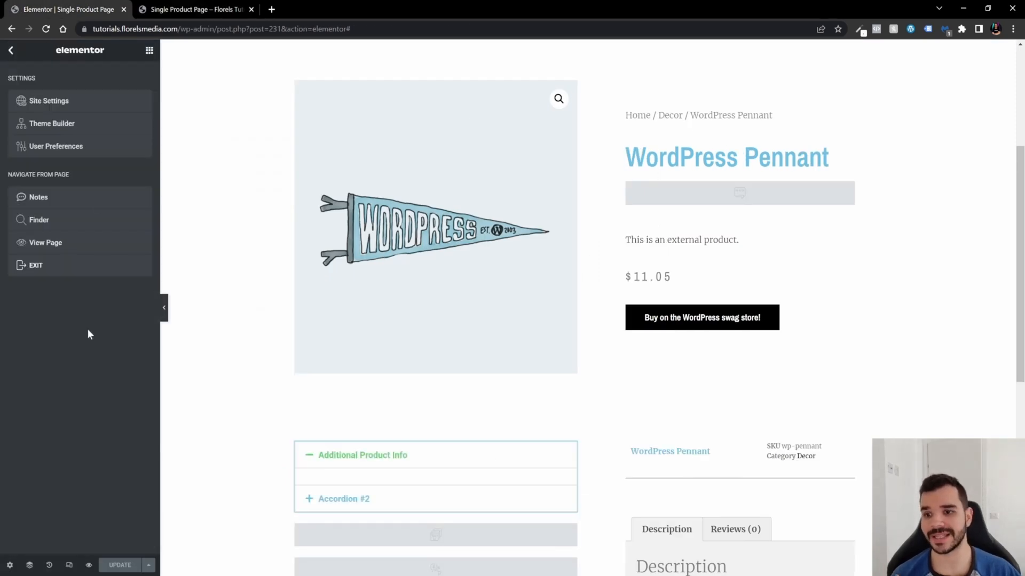
{"action": "left_click", "coordinate": [43, 270]}
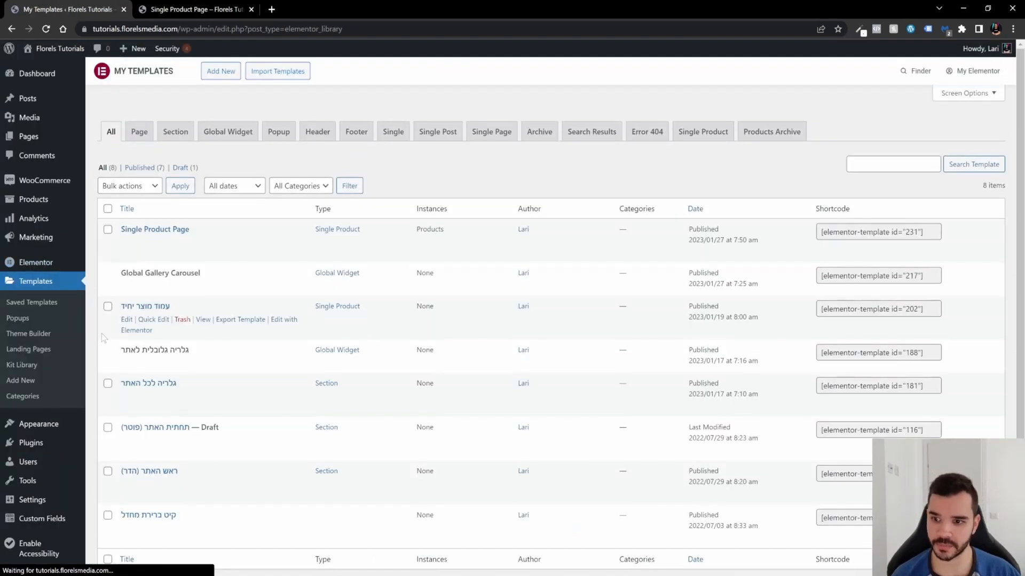
View the V-Neck T-Shirt's live page from the product list and check its Additional Product Info accordion content.
{"action": "left_click", "coordinate": [47, 202]}
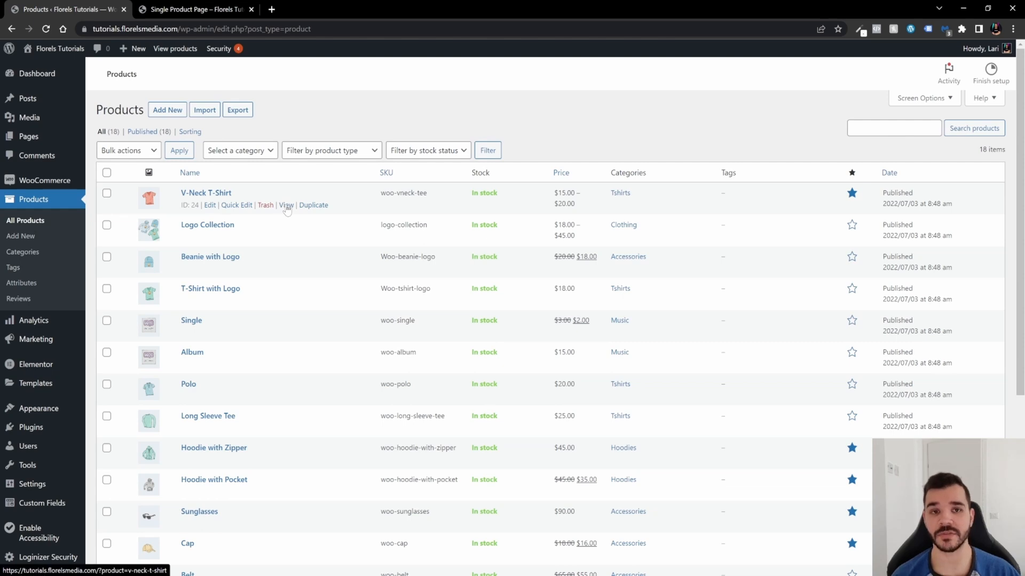
{"action": "left_click", "coordinate": [286, 206]}
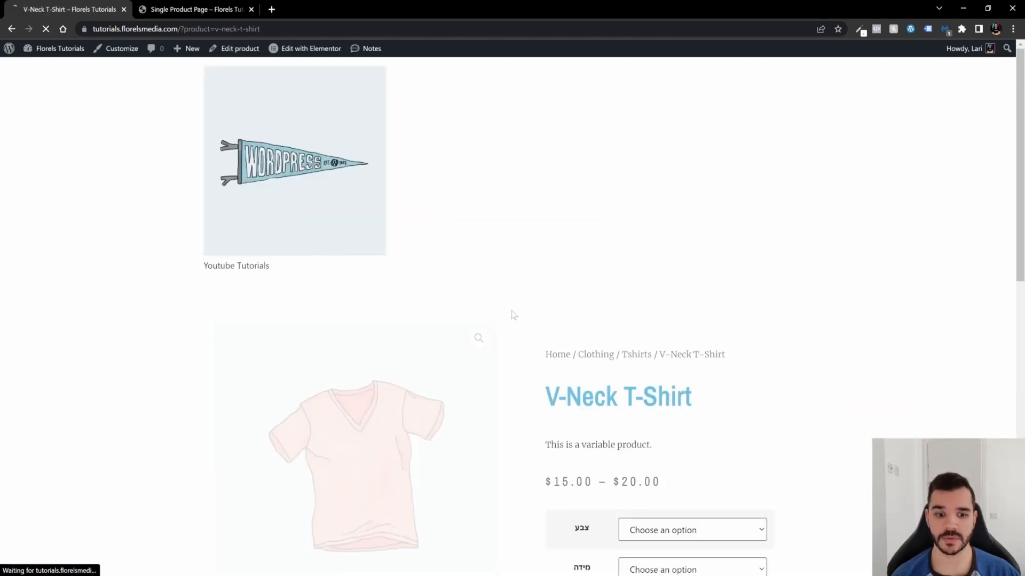
{"action": "scroll", "coordinate": [515, 346], "scroll_direction": "down", "scroll_amount": 2}
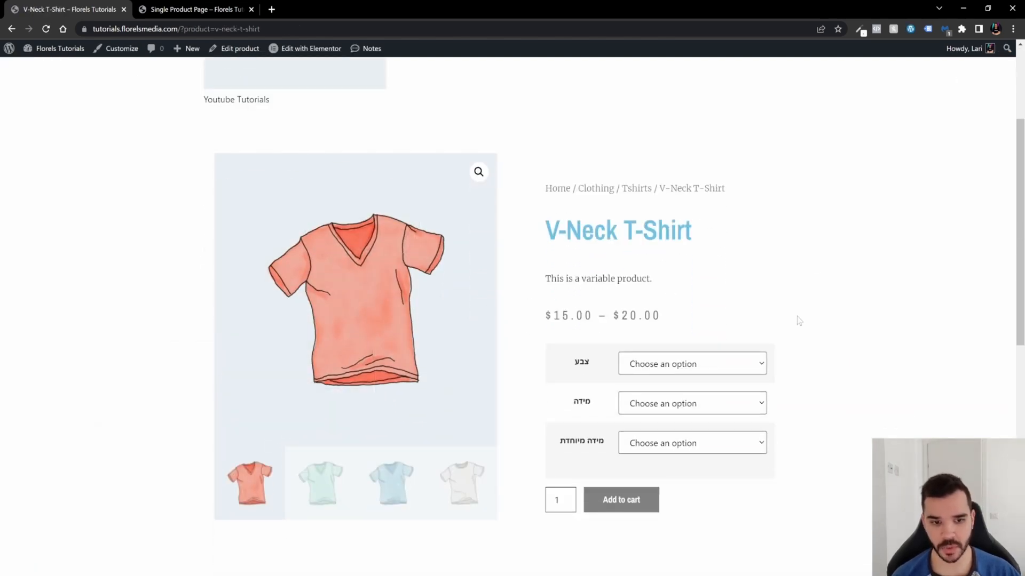
{"action": "scroll", "coordinate": [522, 323], "scroll_direction": "down", "scroll_amount": 6}
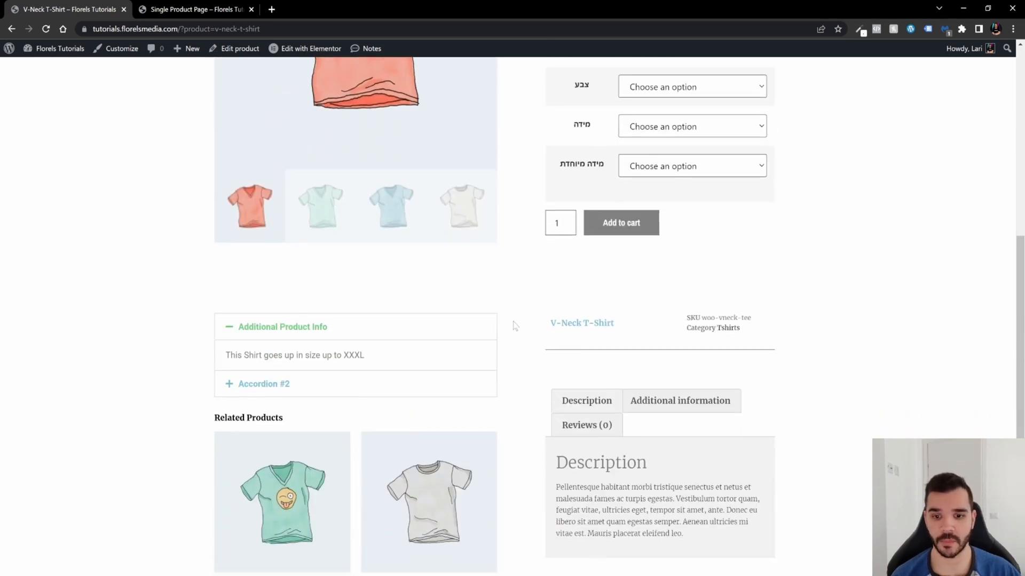